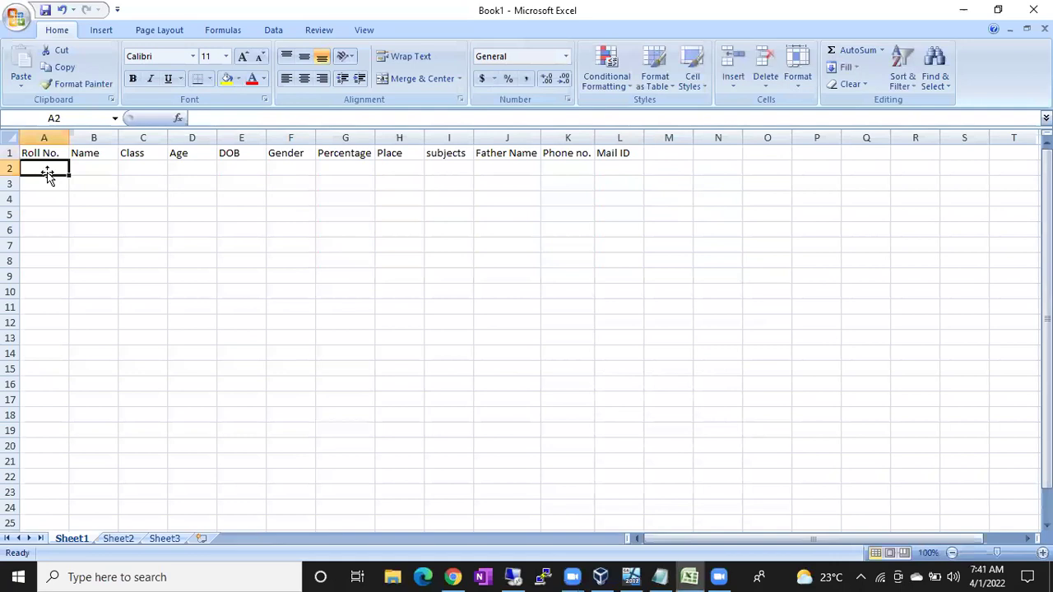
# Fill in row 2 with roll number 1, the student's name, class 9 and age 11
pyautogui.press('Tab')
pyautogui.write('Surea')
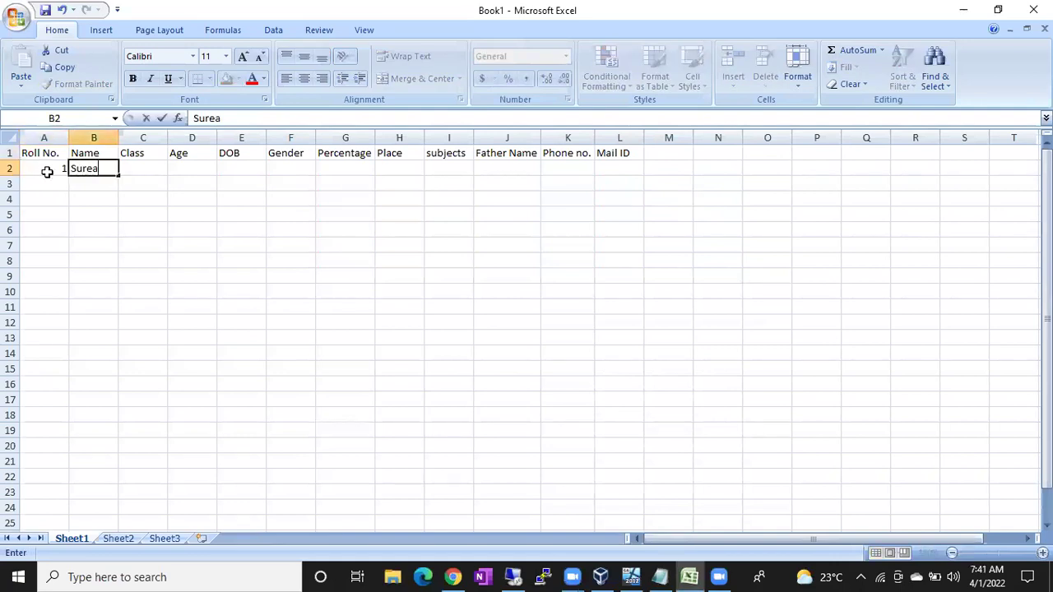
pyautogui.write('h')
pyautogui.press('Tab')
pyautogui.write('9')
pyautogui.press('Tab')
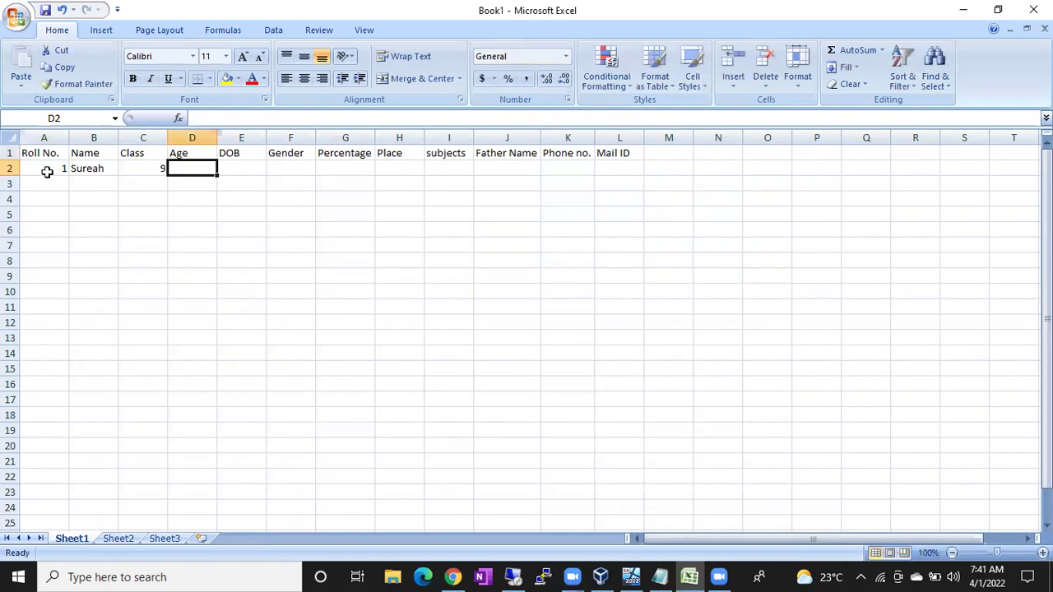
pyautogui.write('11')
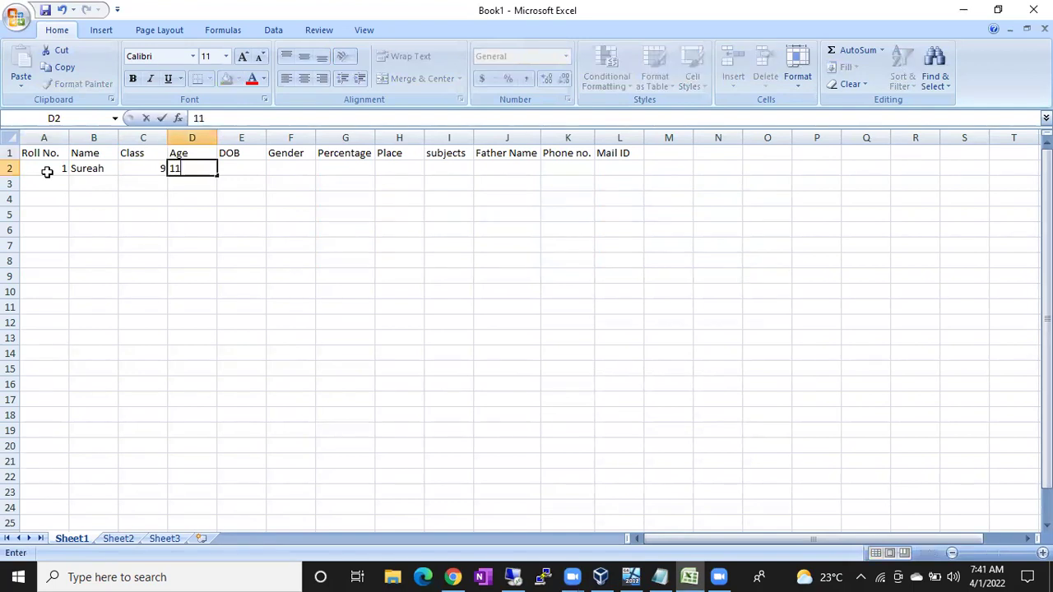
pyautogui.press('Tab')
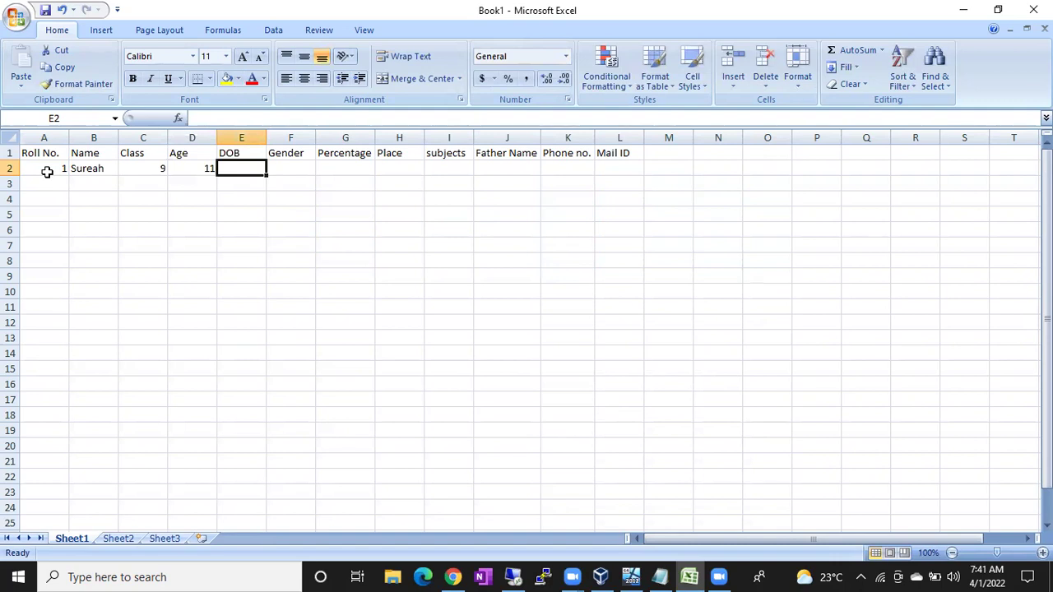
# Enter the student's birth year, gender M and percentage 80 in row 2
pyautogui.write('20')
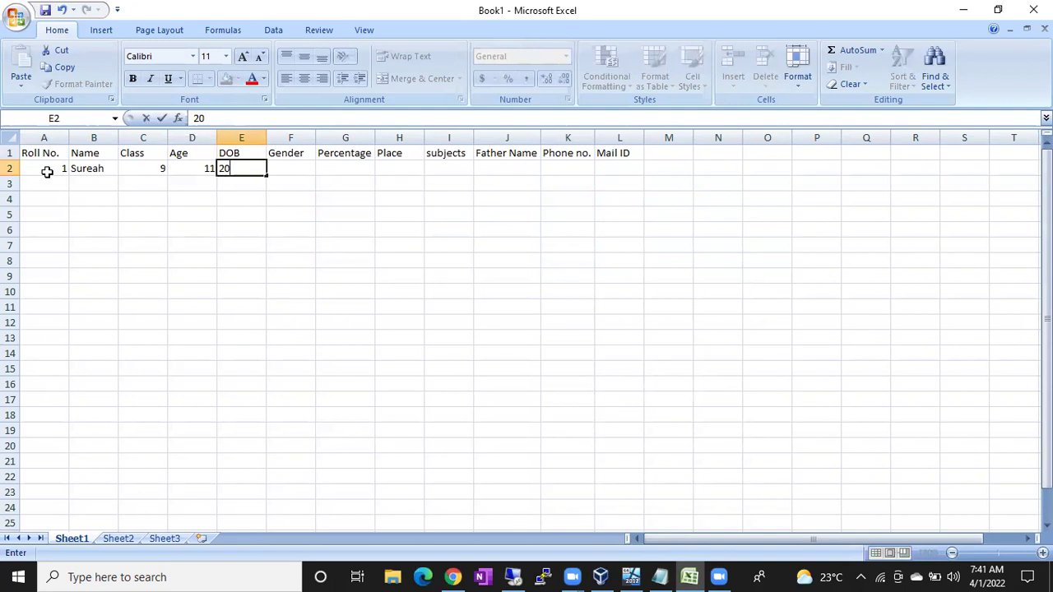
pyautogui.write('11')
pyautogui.press('Tab')
pyautogui.write('M')
pyautogui.press('Tab')
pyautogui.write('80')
pyautogui.press('Tab')
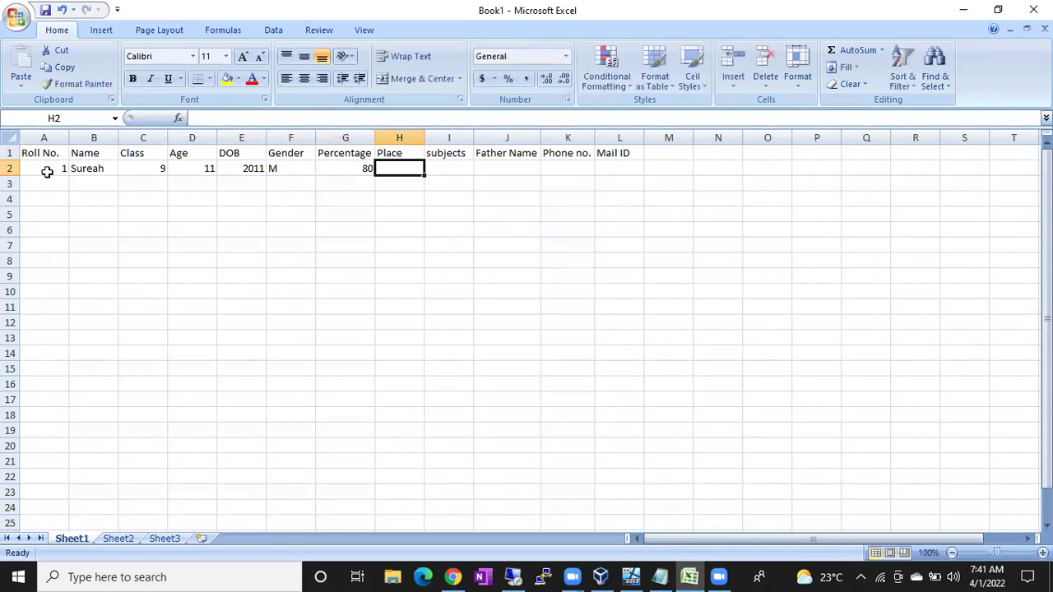
# Enter Hyd as the student's place and M,P,S,So as the subjects in row 2
pyautogui.write('Hyd')
pyautogui.press('Tab')
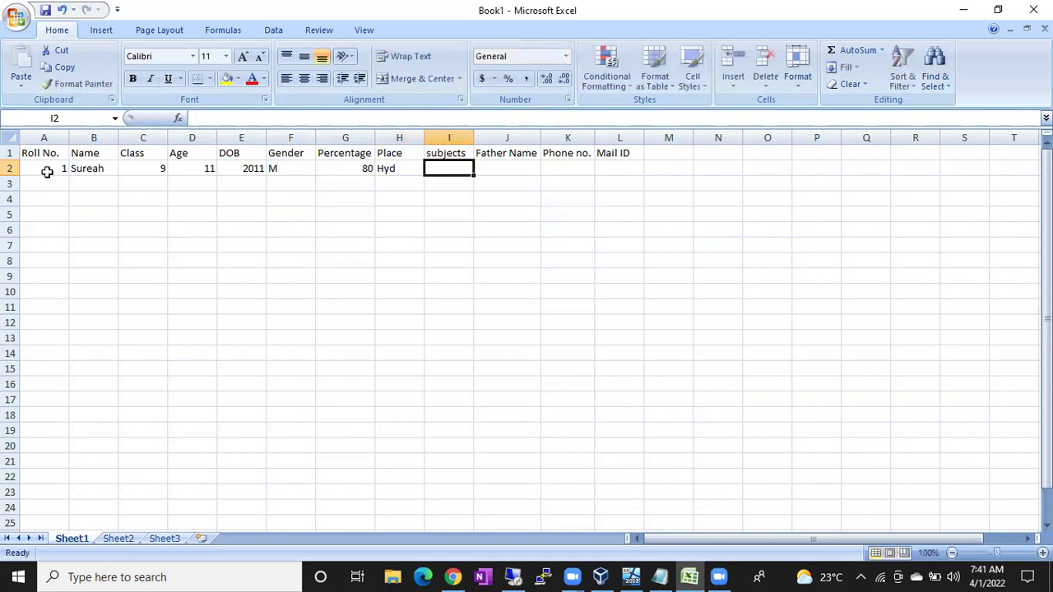
pyautogui.write('M,P,S,So')
pyautogui.press('Tab')
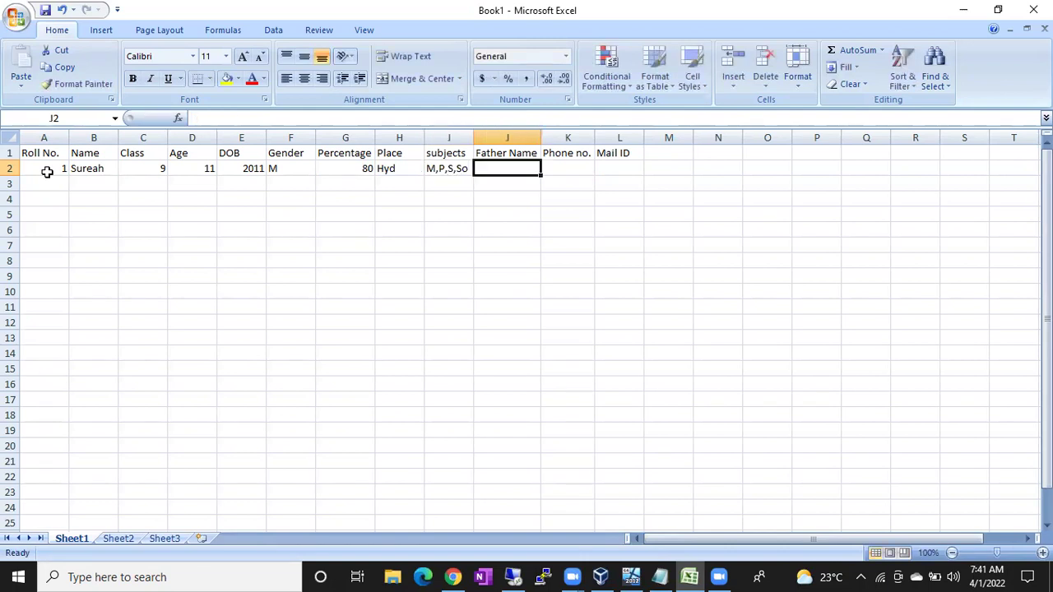
# Enter the father's name and a ten-character placeholder phone number in row 2, and autofit the Phone no. column
pyautogui.write('Ramesh')
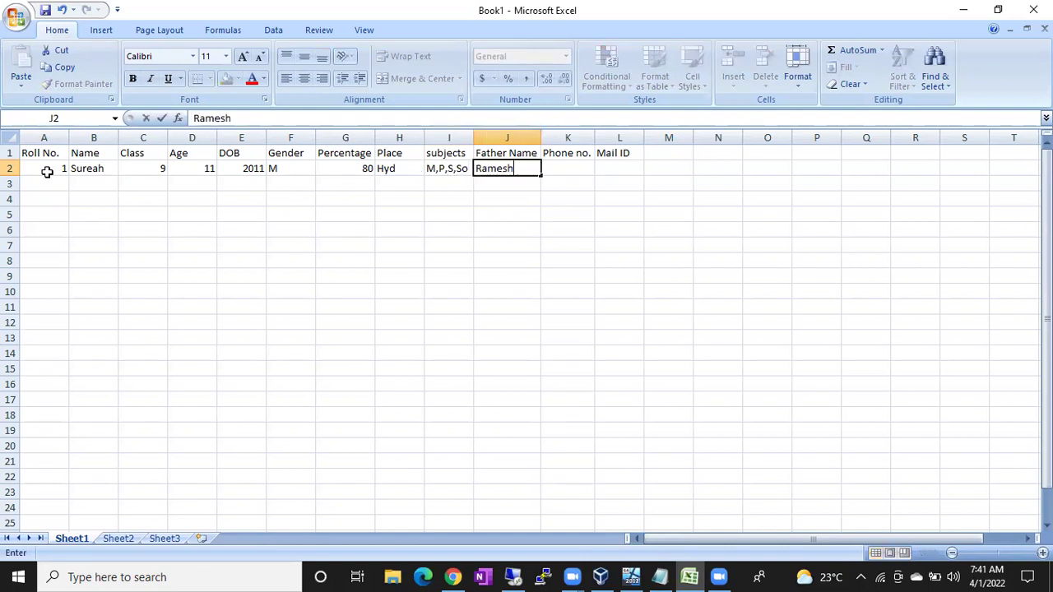
pyautogui.press('Tab')
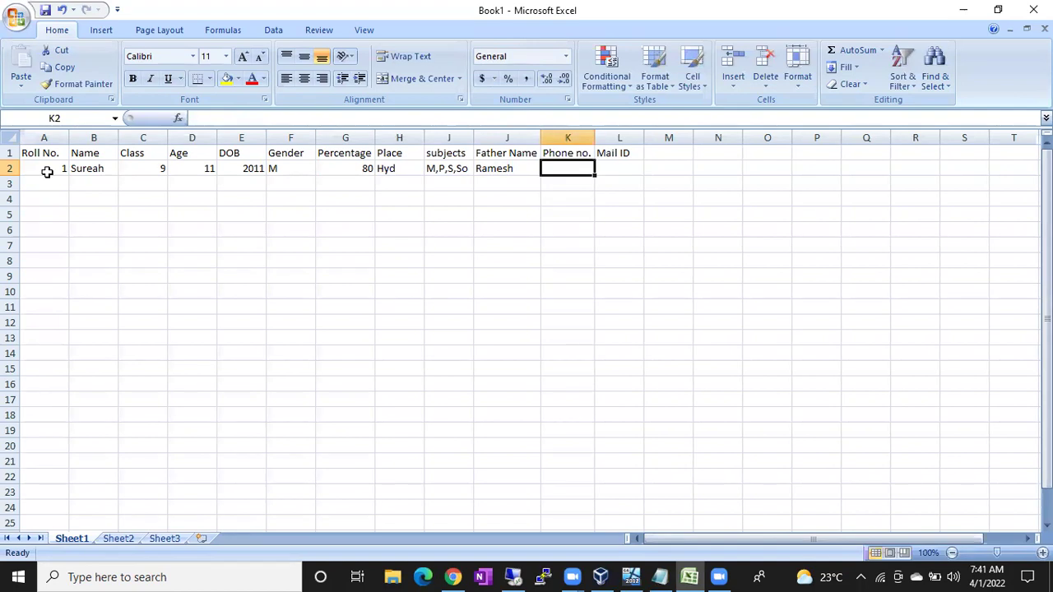
pyautogui.write('XXXXXXXXXX')
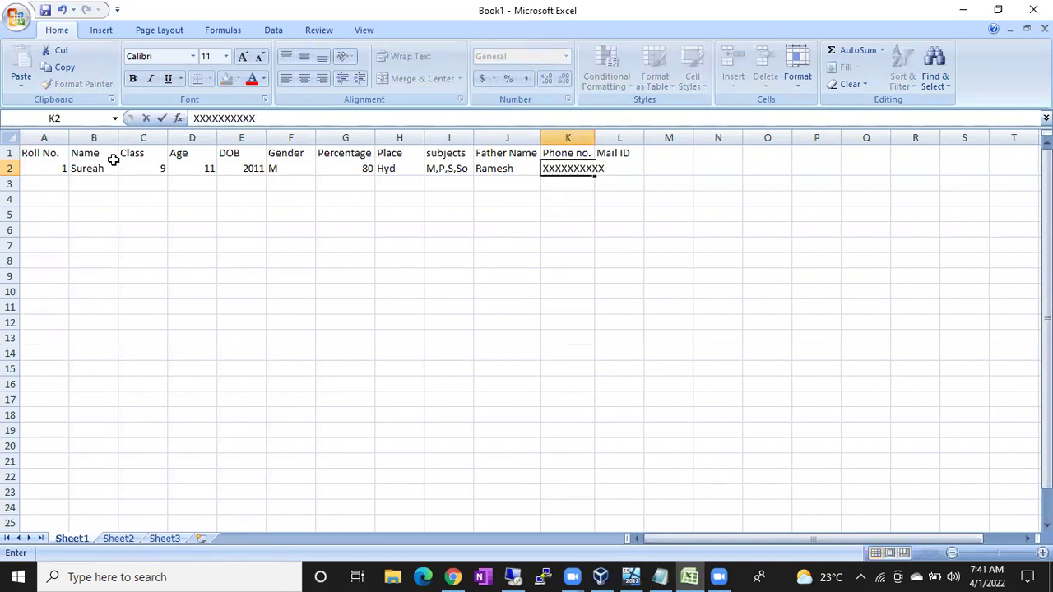
pyautogui.doubleClick(595, 129)
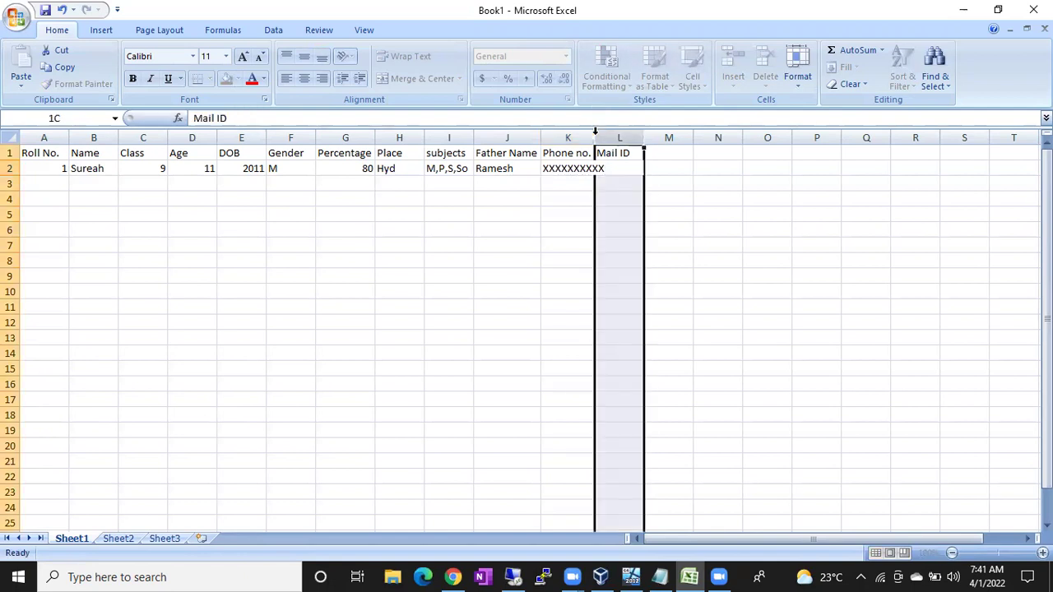
# Enter a placeholder e-mail address under Mail ID in row 2 and autofit that column to its contents
pyautogui.click(628, 169)
pyautogui.write('XXX')
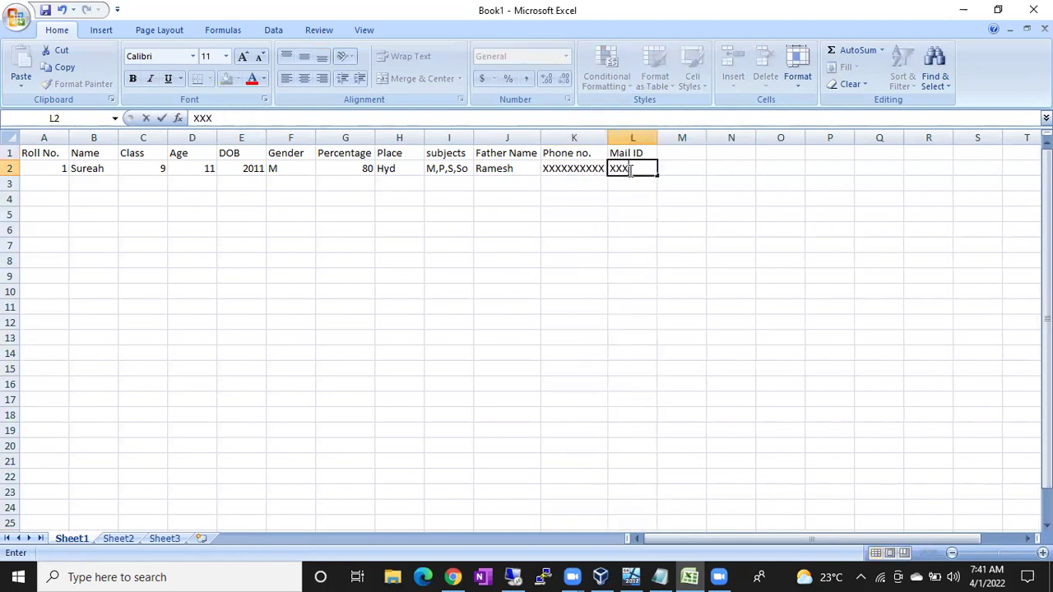
pyautogui.write('XX@gmail.com')
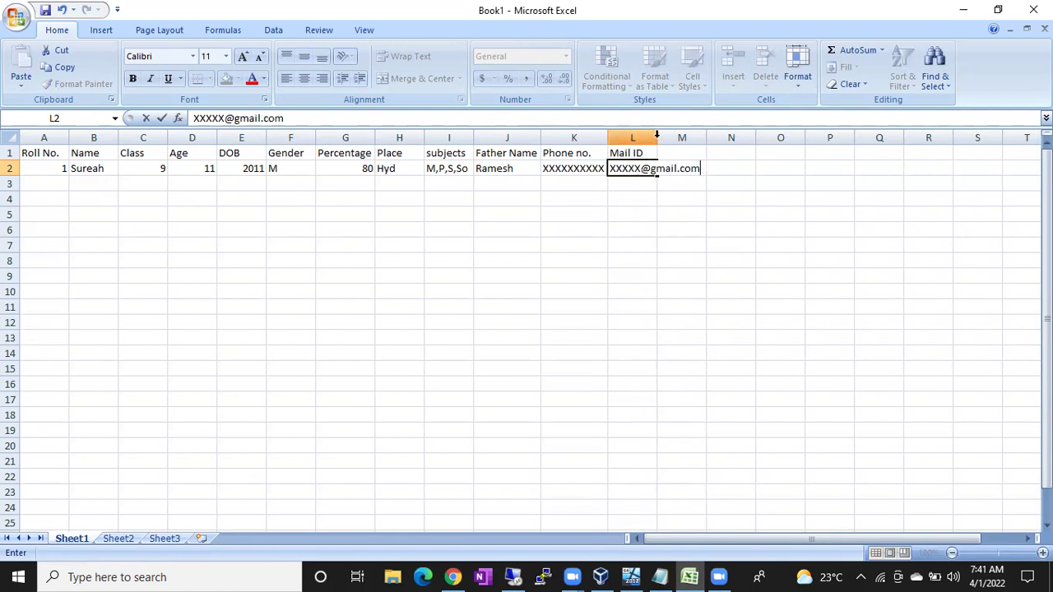
pyautogui.doubleClick(658, 134)
pyautogui.click(471, 239)
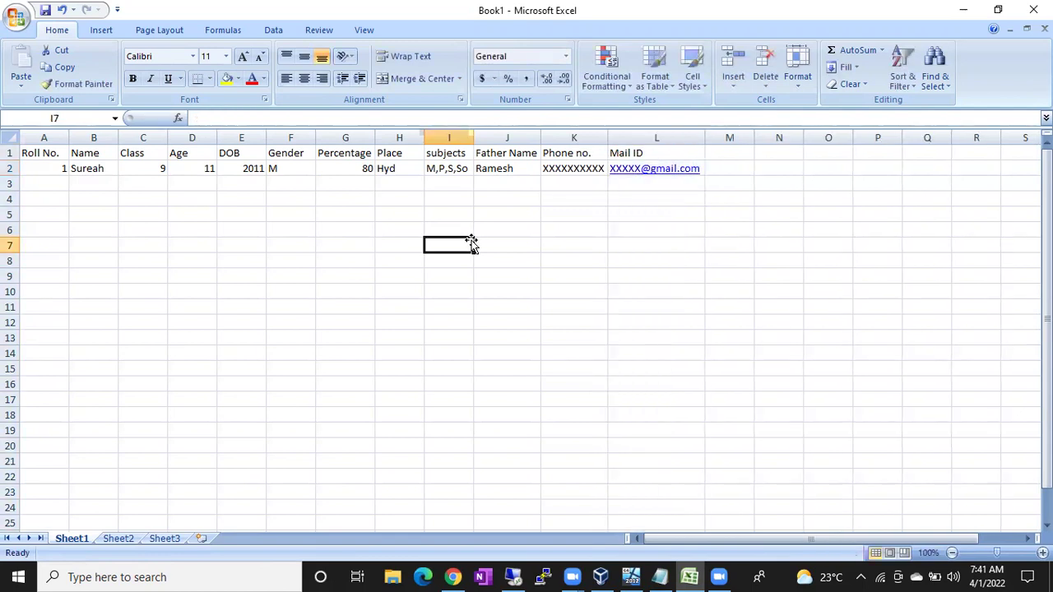
# Highlight the table's columns one at a time, from Roll No. through Gender
pyautogui.click(33, 133)
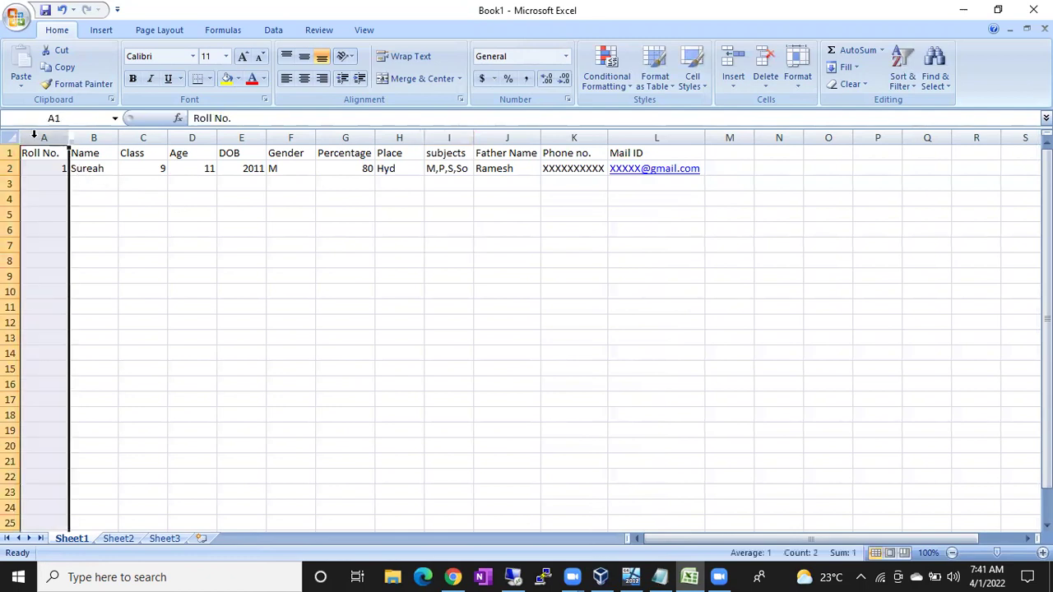
pyautogui.click(87, 136)
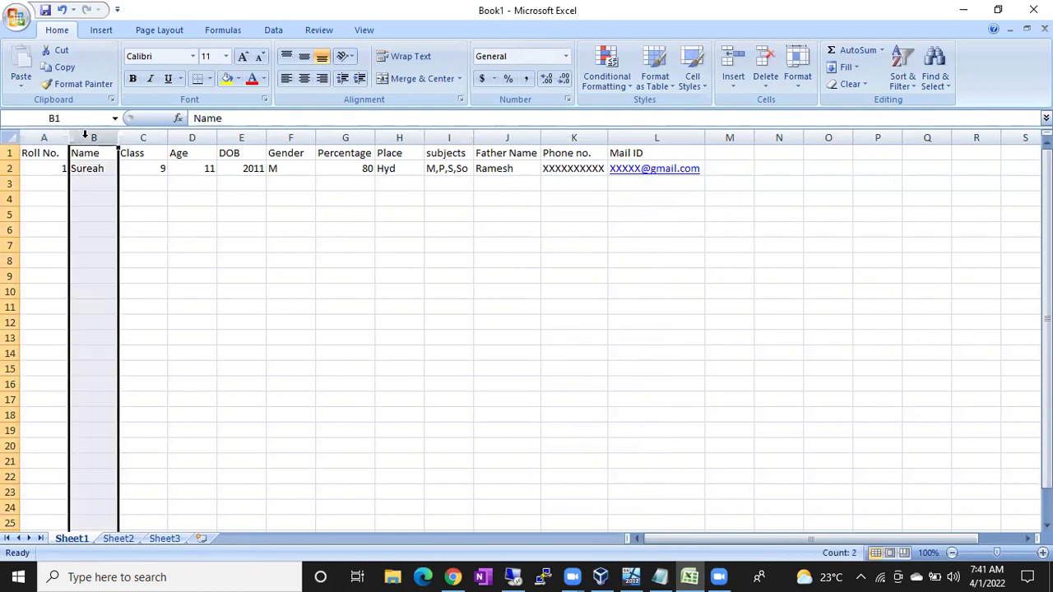
pyautogui.click(138, 136)
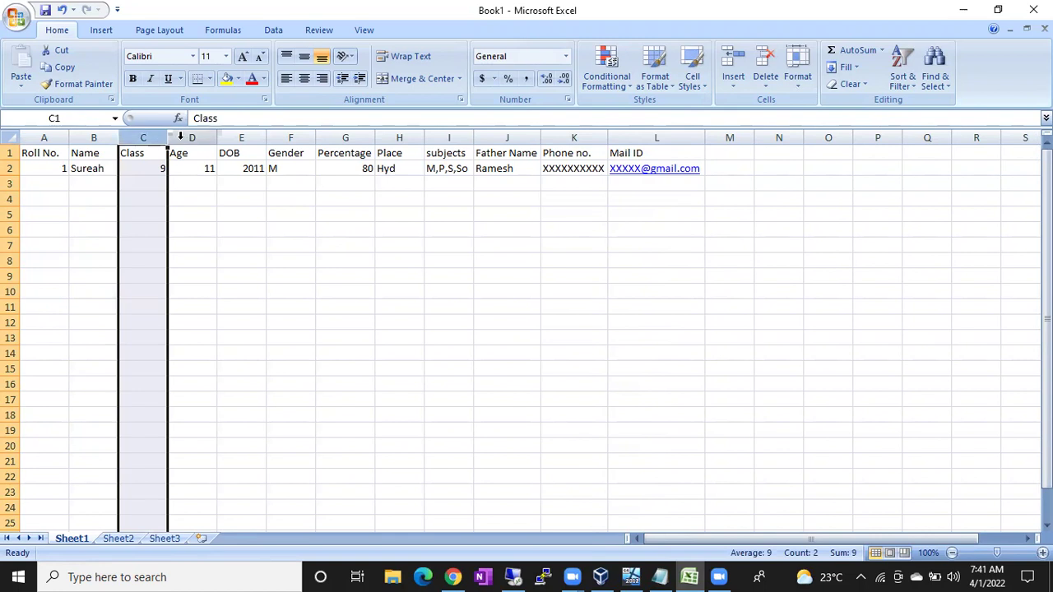
pyautogui.click(184, 137)
pyautogui.click(233, 136)
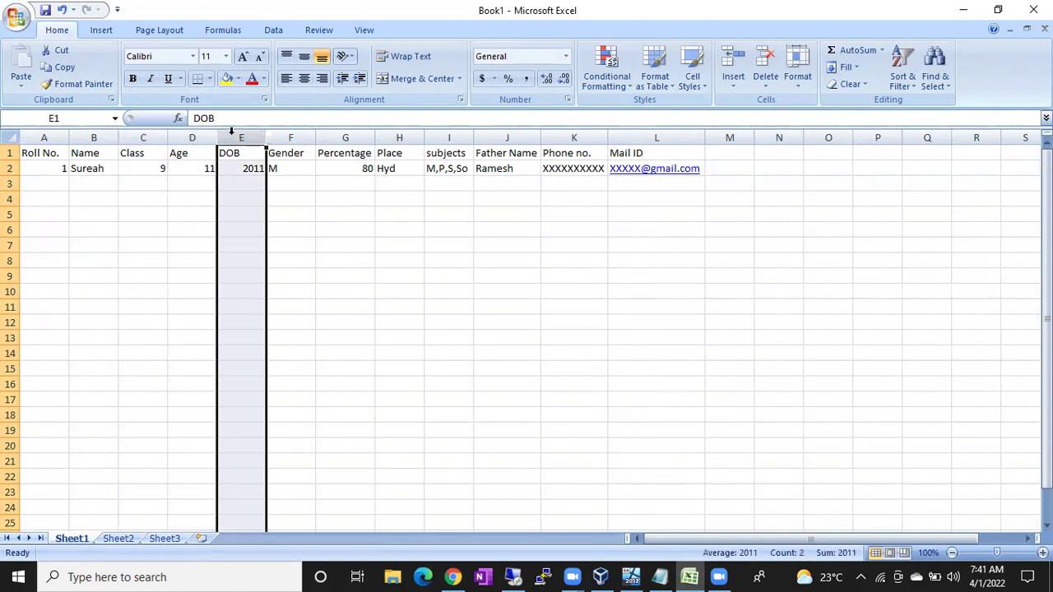
pyautogui.click(294, 134)
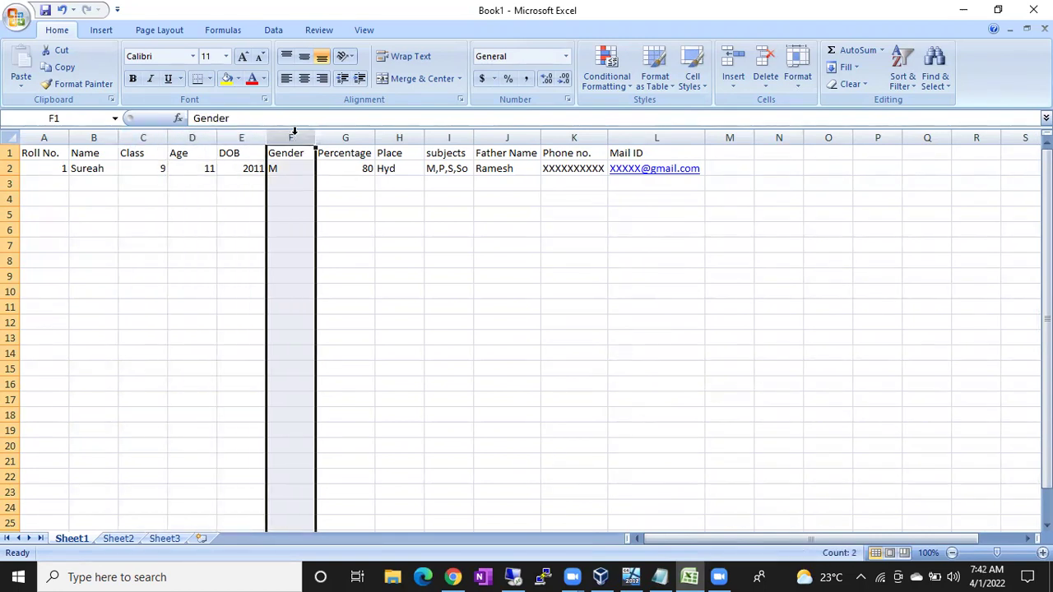
# Switch to the Notepad notes and add the line "Vertical entity is called Column or Field" at the end, followed by a new line
pyautogui.click(659, 576)
pyautogui.click(555, 418)
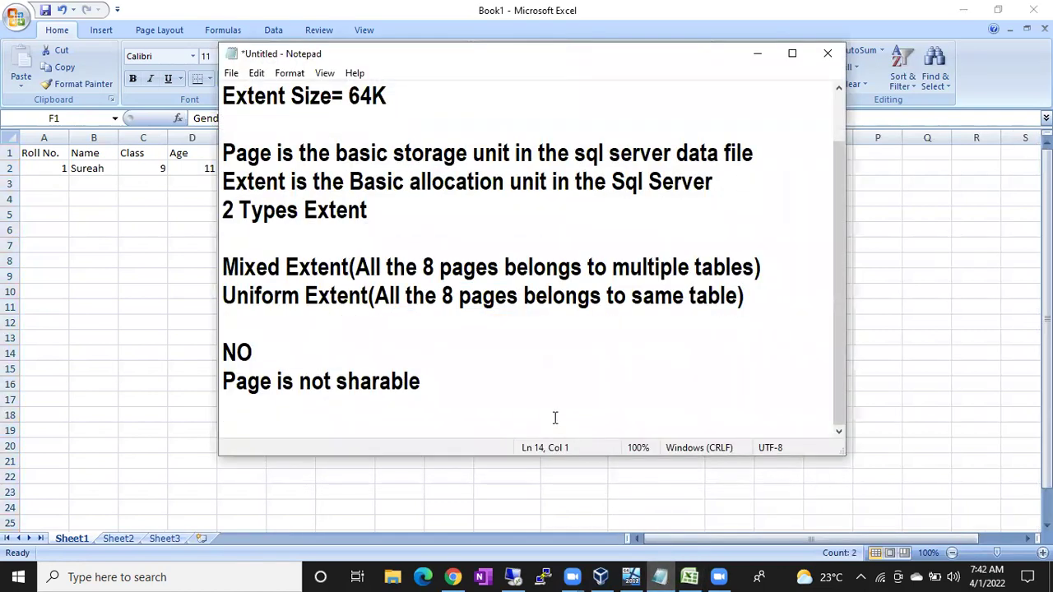
pyautogui.press('Return')
pyautogui.write('Vertica')
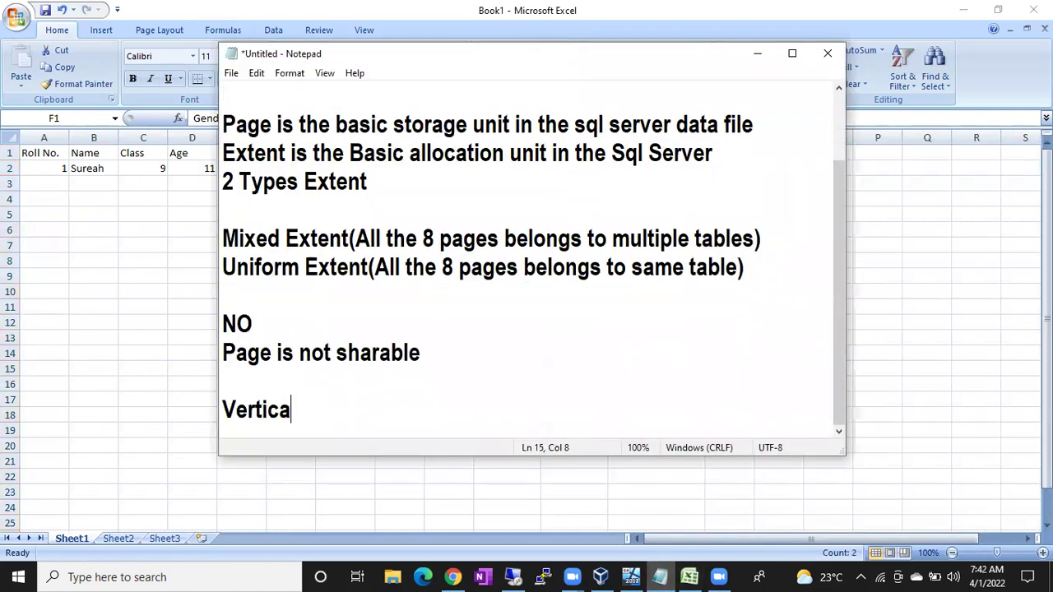
pyautogui.write('l ent')
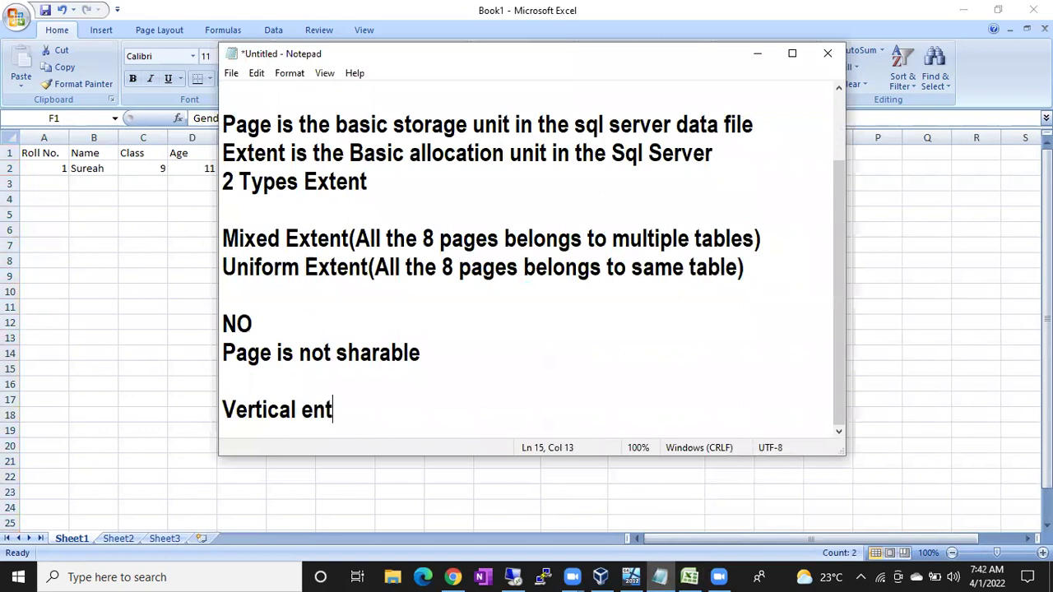
pyautogui.write('iry')
pyautogui.press('BackSpace')
pyautogui.press('BackSpace')
pyautogui.press('BackSpace')
pyautogui.write('ty is called ')
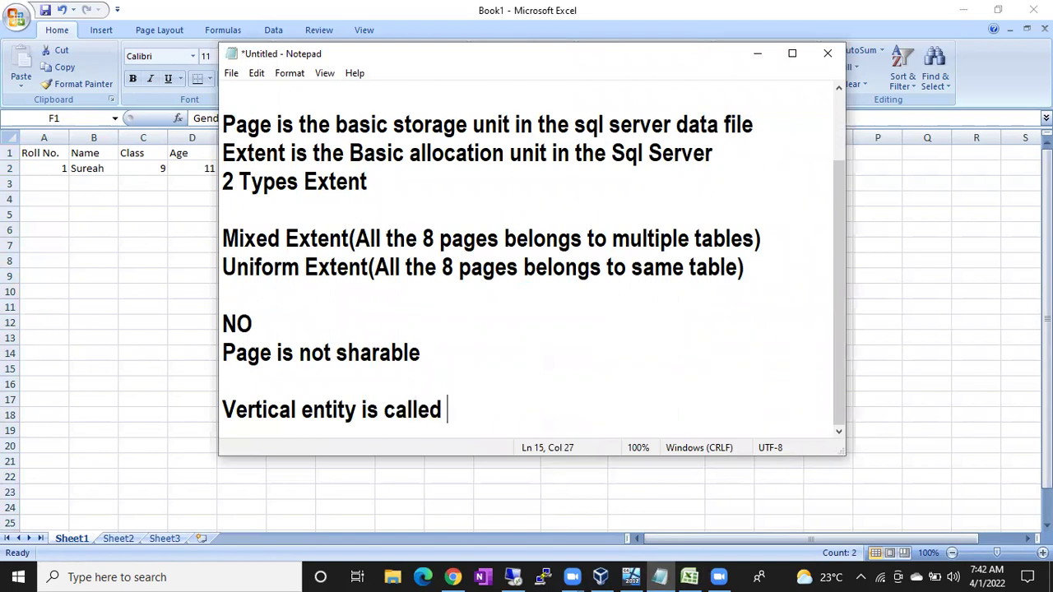
pyautogui.write('Column or Gi')
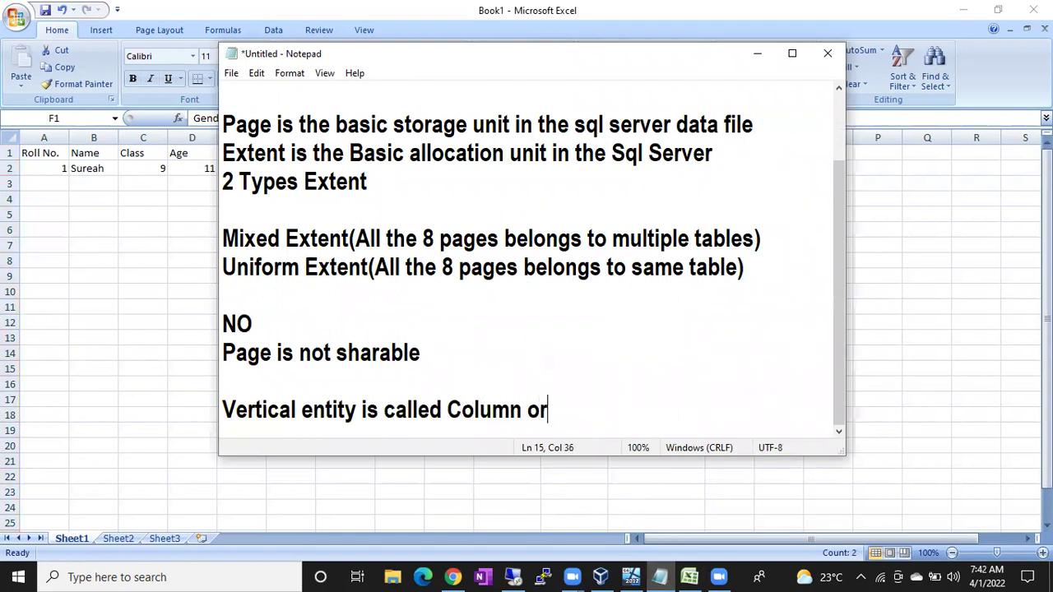
pyautogui.press('BackSpace')
pyautogui.press('BackSpace')
pyautogui.write('File')
pyautogui.press('BackSpace')
pyautogui.press('BackSpace')
pyautogui.write('eld')
pyautogui.press('Return')
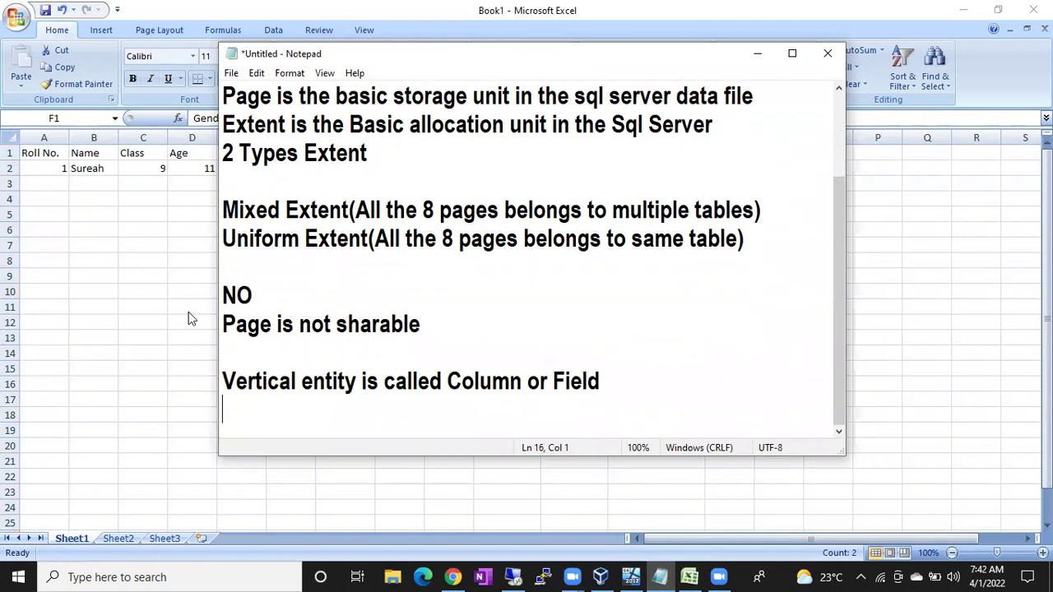
# Highlight row 2 in Excel, and add the line "Horizontal entity is called Row or Record" to the Notepad notes
pyautogui.hotkey('alt', 'Tab')
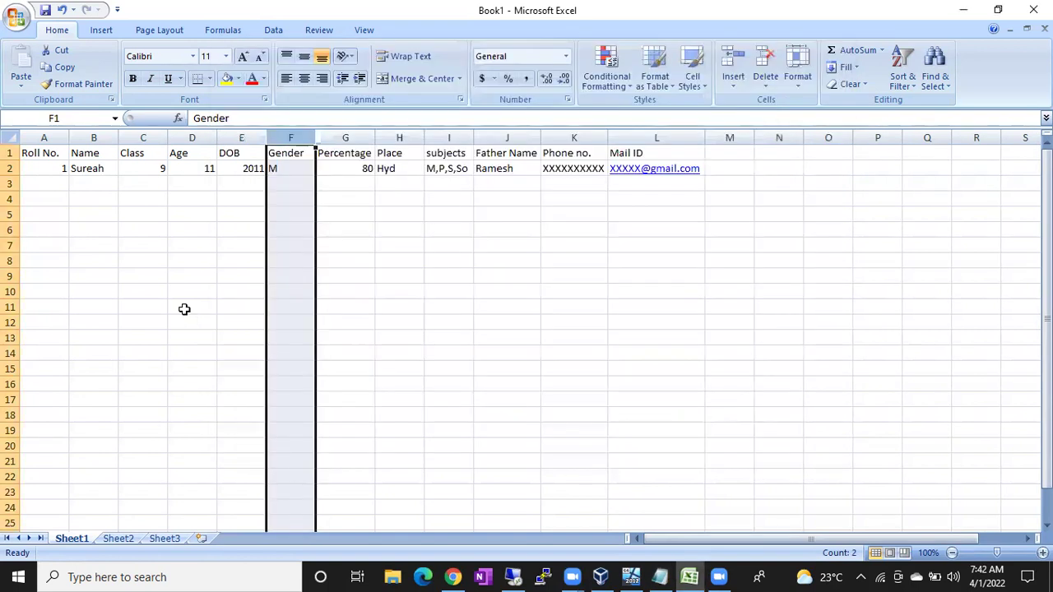
pyautogui.click(11, 168)
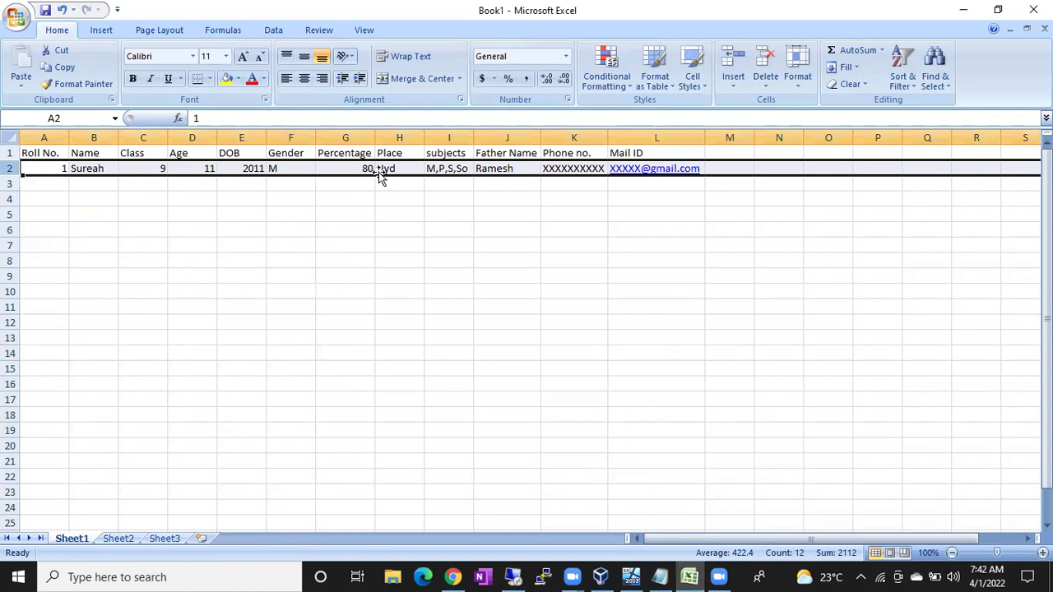
pyautogui.hotkey('alt', 'Tab')
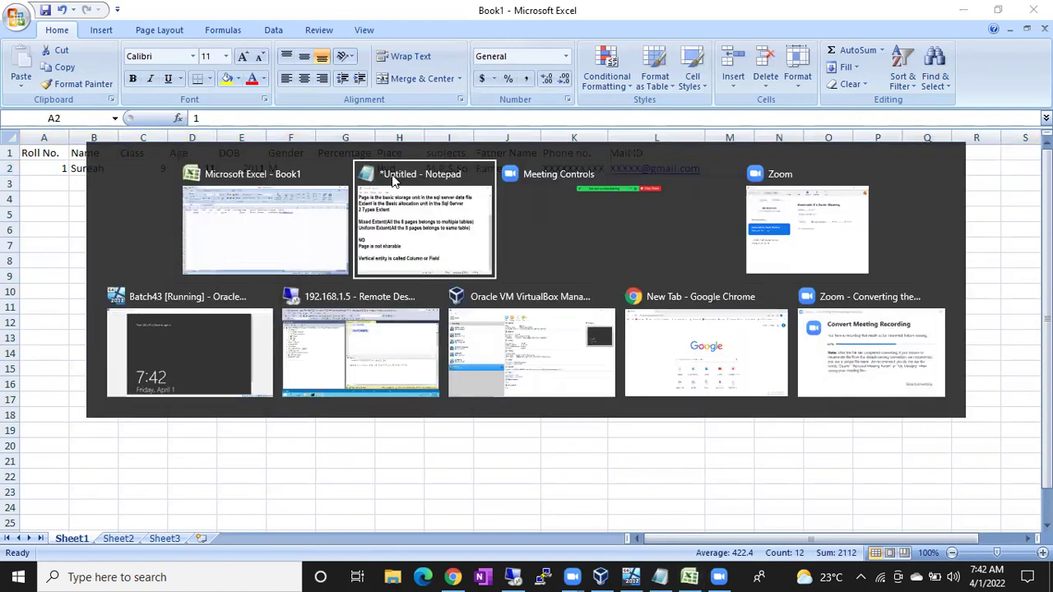
pyautogui.write('Ho')
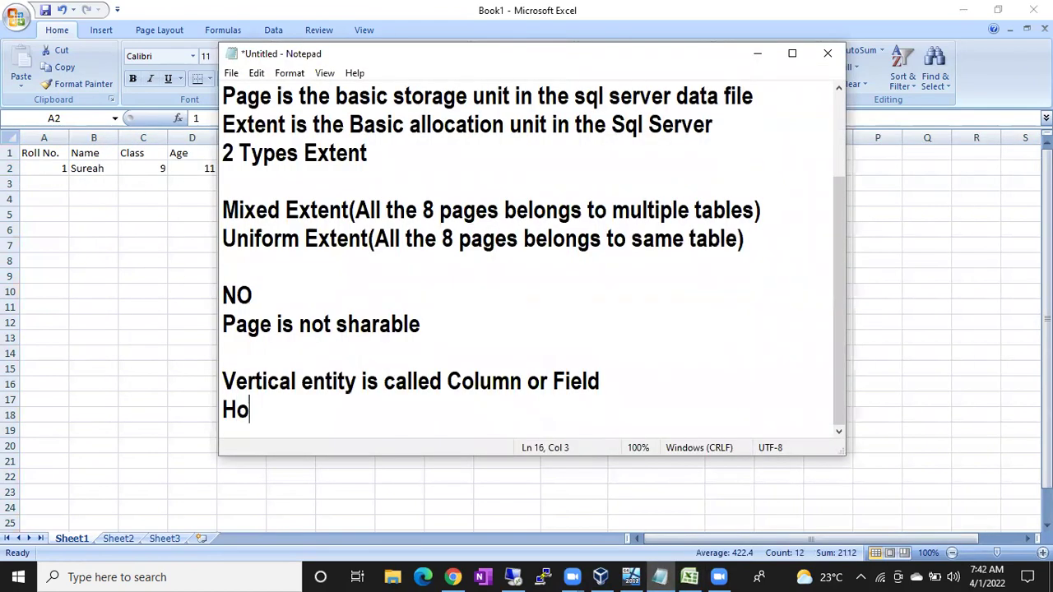
pyautogui.write('rizontal ')
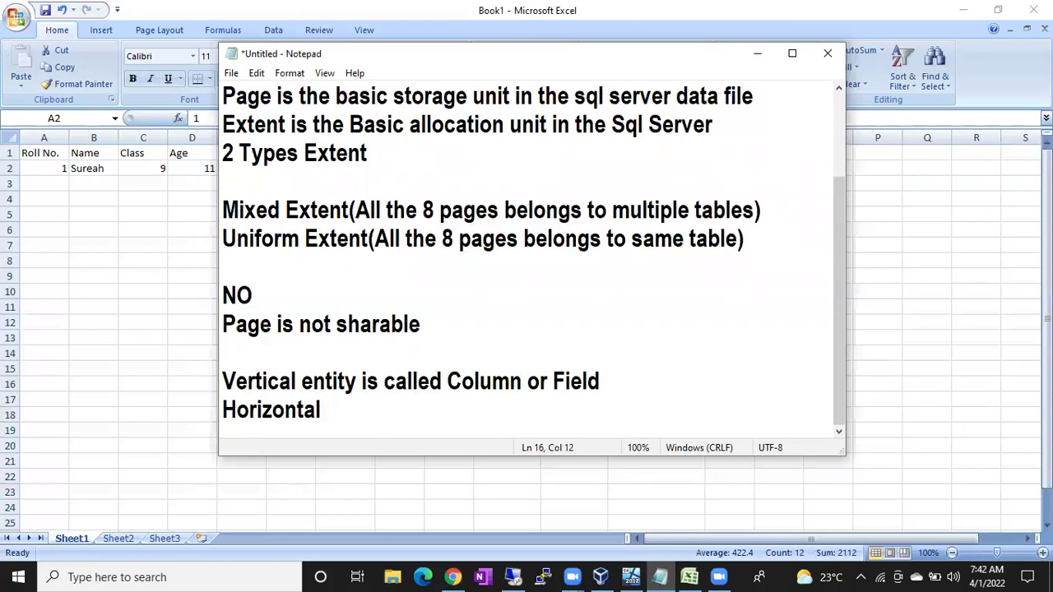
pyautogui.write('enti')
pyautogui.press('BackSpace')
pyautogui.write('ntity is call')
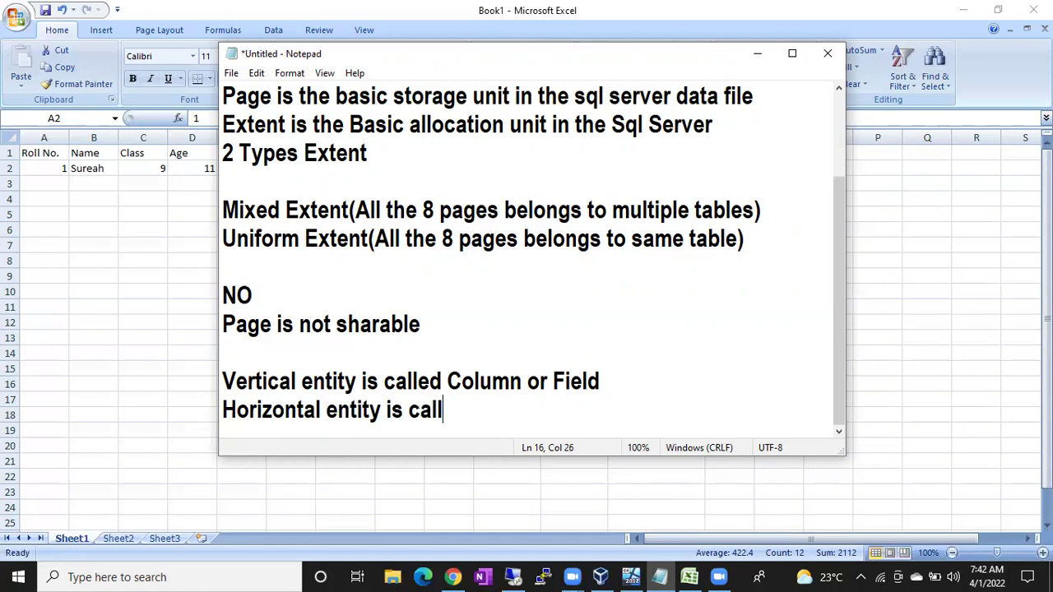
pyautogui.write('ed Row or')
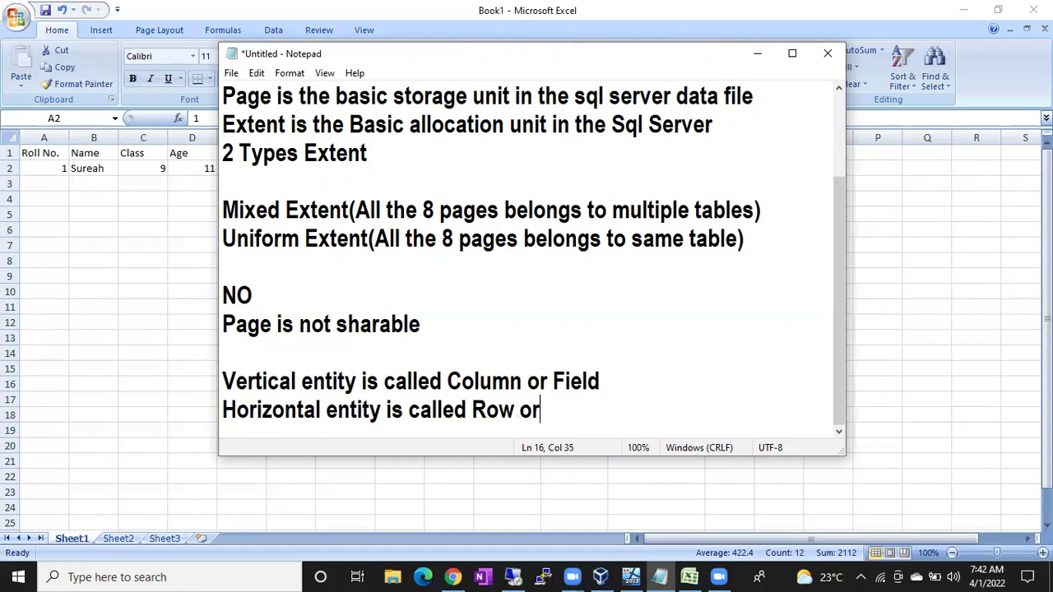
pyautogui.write(' Records')
pyautogui.press('BackSpace')
# Switch back to Excel and highlight the whole Roll No. column
pyautogui.hotkey('alt', 'Tab')
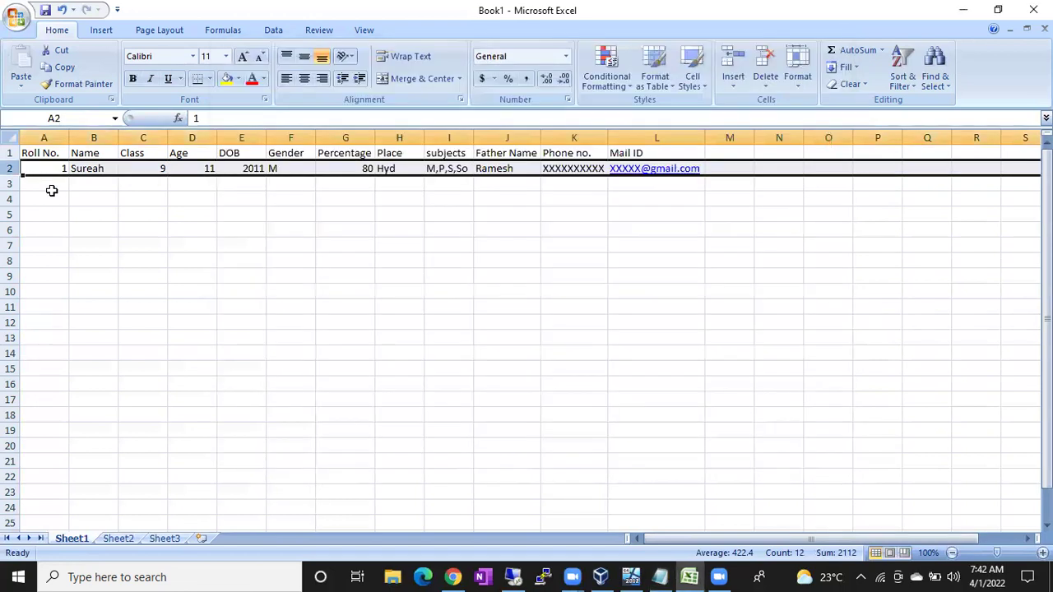
pyautogui.click(40, 139)
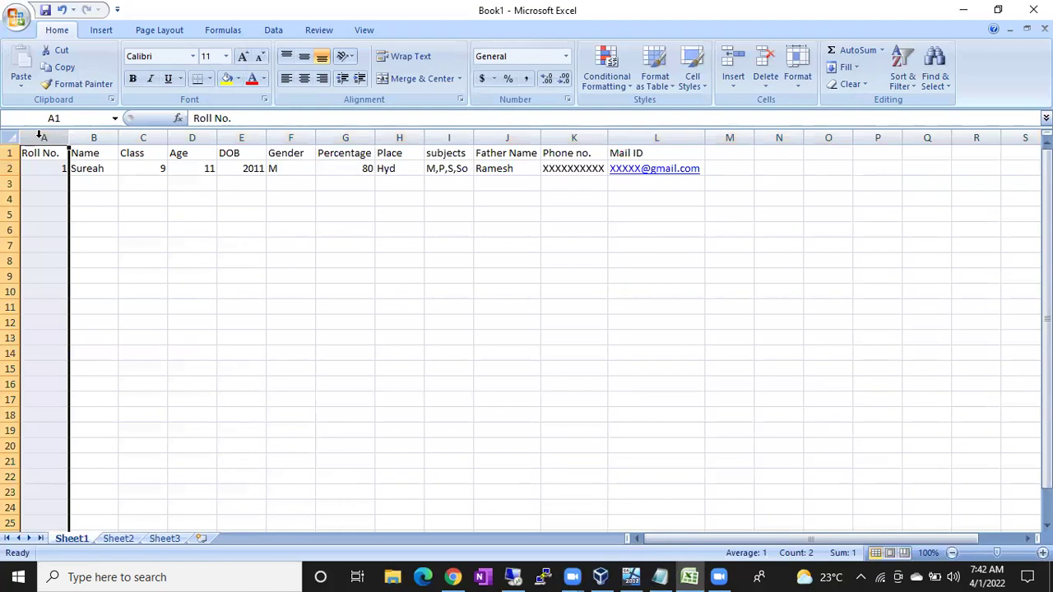
# Highlight the Name and Class columns, and highlight the columns one at a time again from Roll No. through Age
pyautogui.click(84, 138)
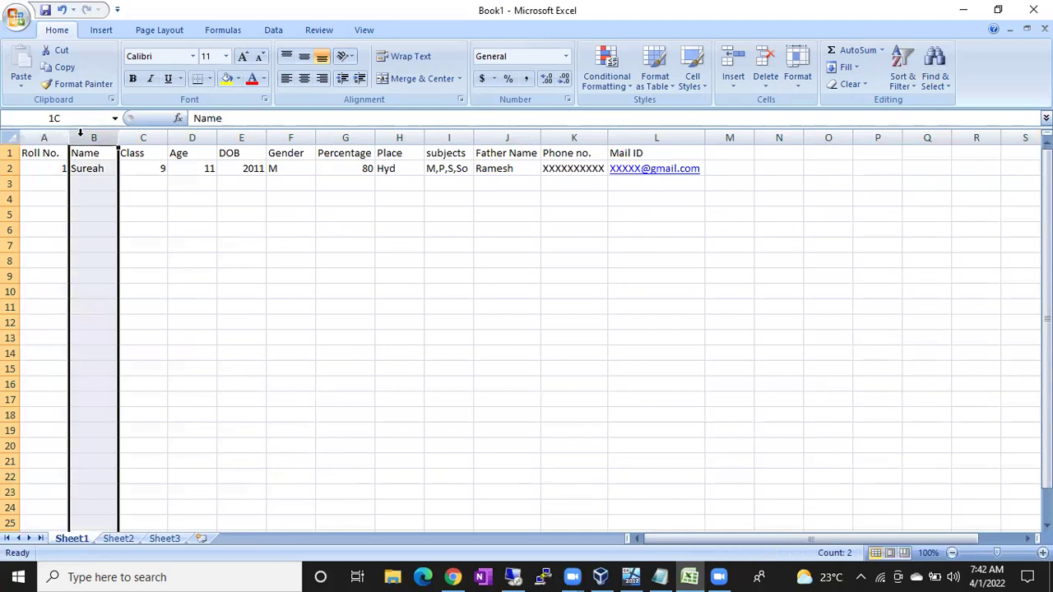
pyautogui.click(131, 136)
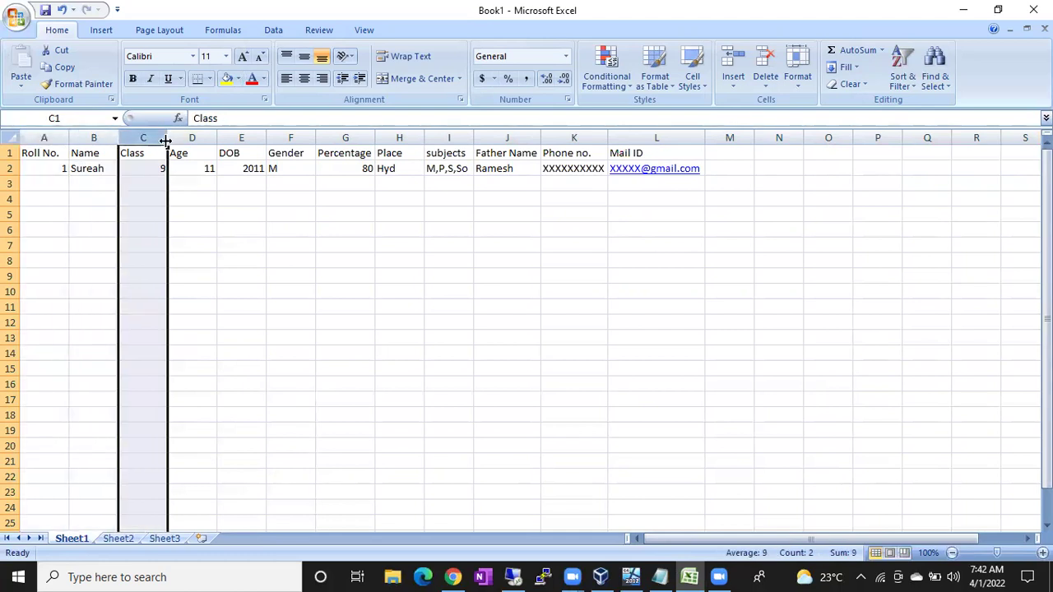
pyautogui.click(41, 137)
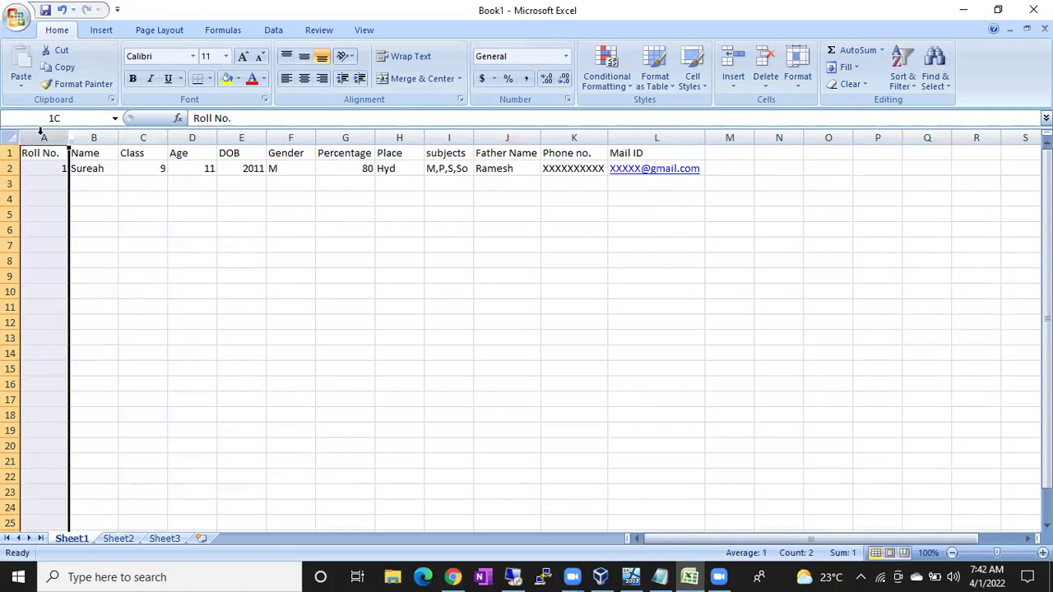
pyautogui.click(88, 136)
pyautogui.click(136, 137)
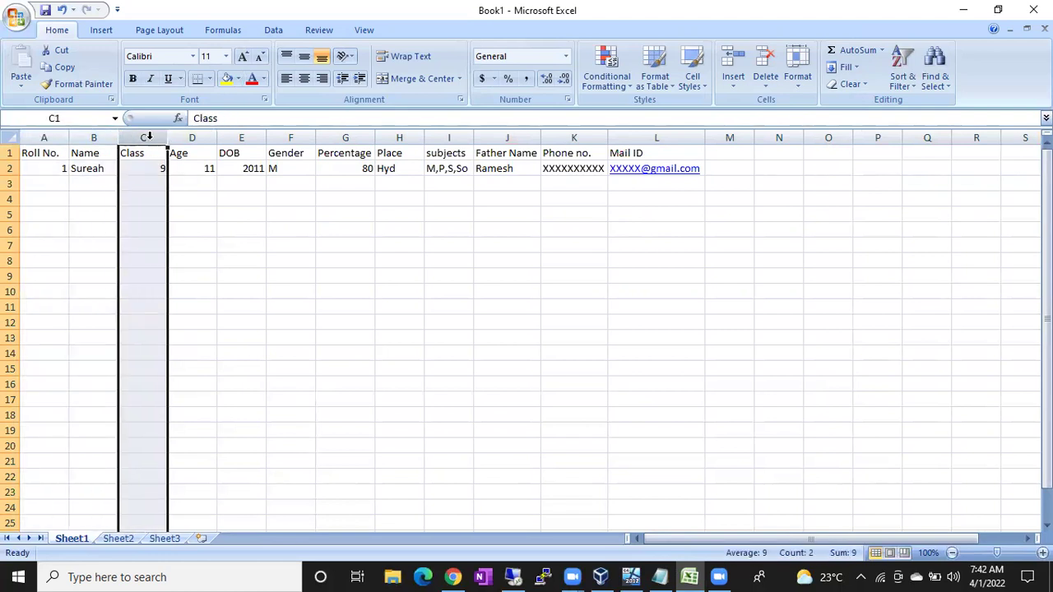
pyautogui.click(185, 136)
# Compare rows with columns by alternately highlighting the record in row 2 and the Roll No. and Name columns
pyautogui.click(12, 168)
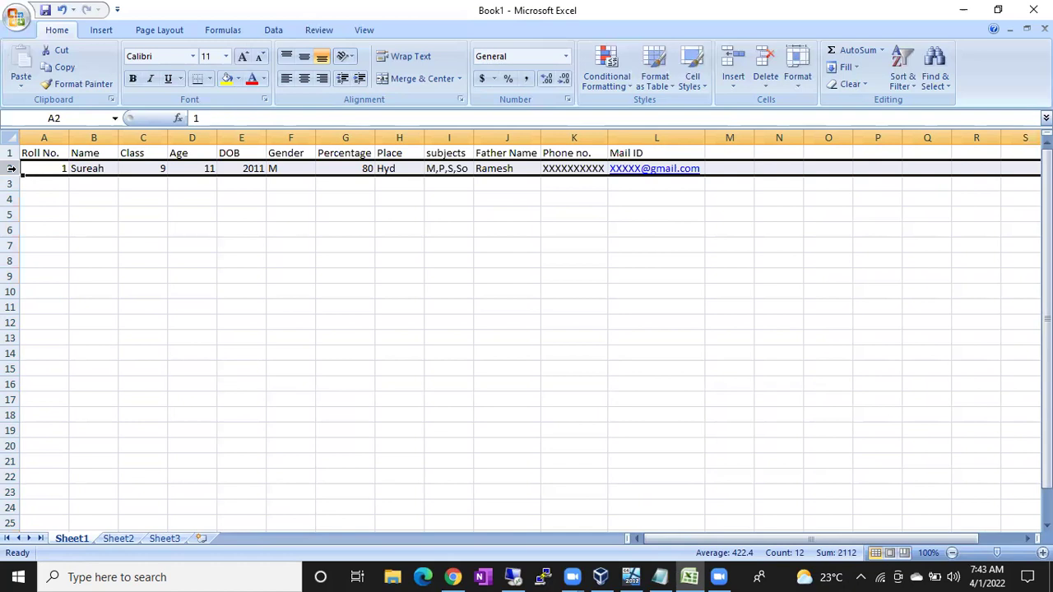
pyautogui.click(43, 137)
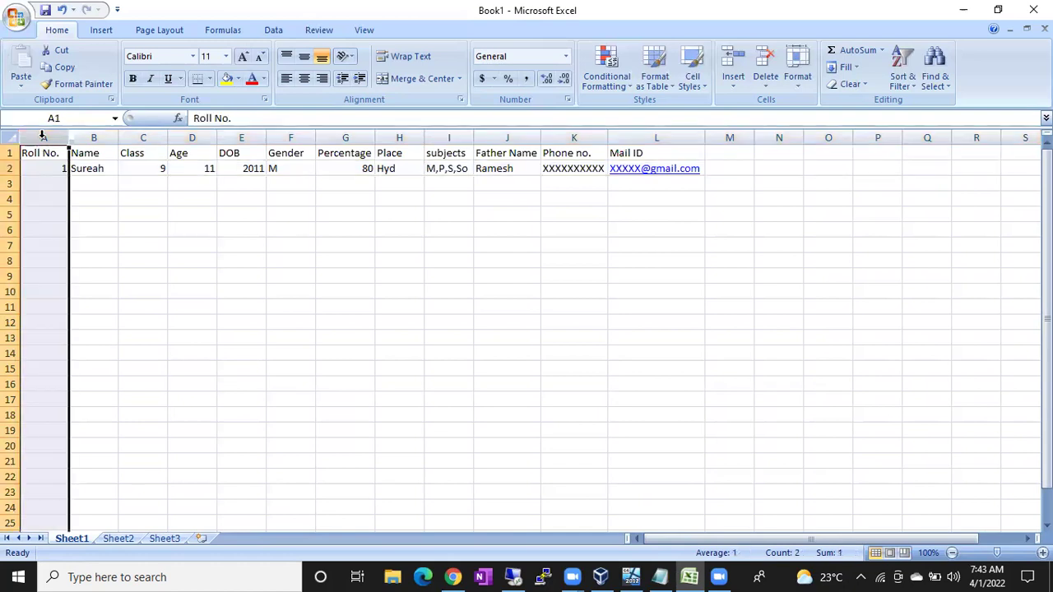
pyautogui.click(9, 168)
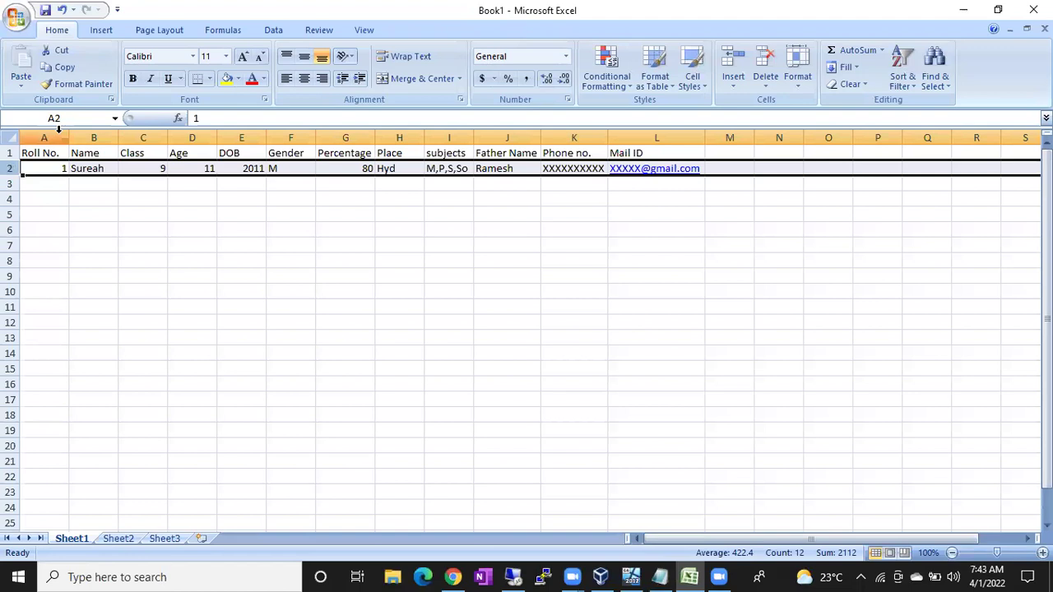
pyautogui.click(43, 137)
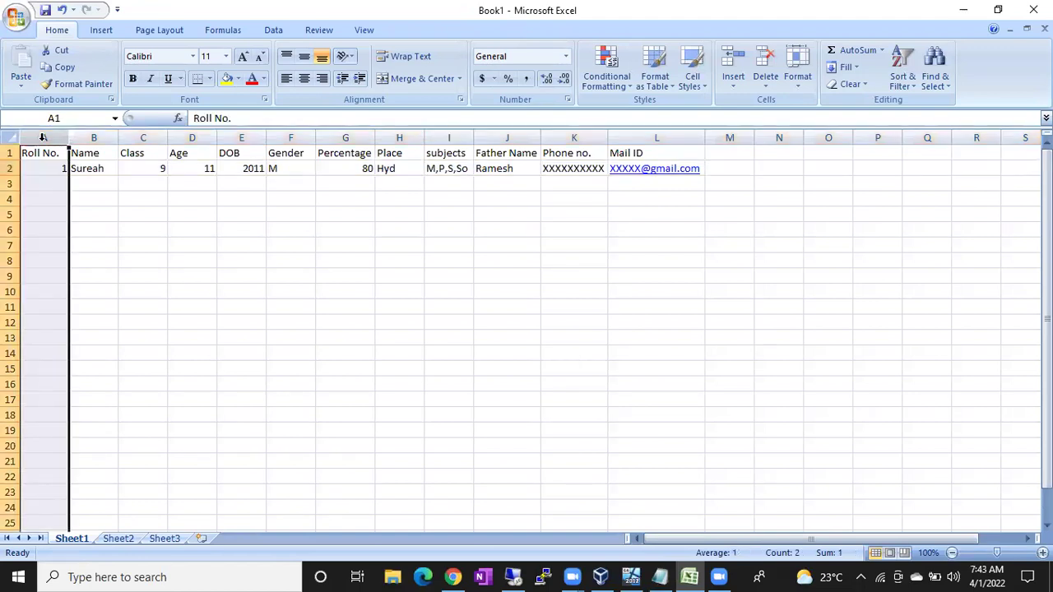
pyautogui.click(86, 137)
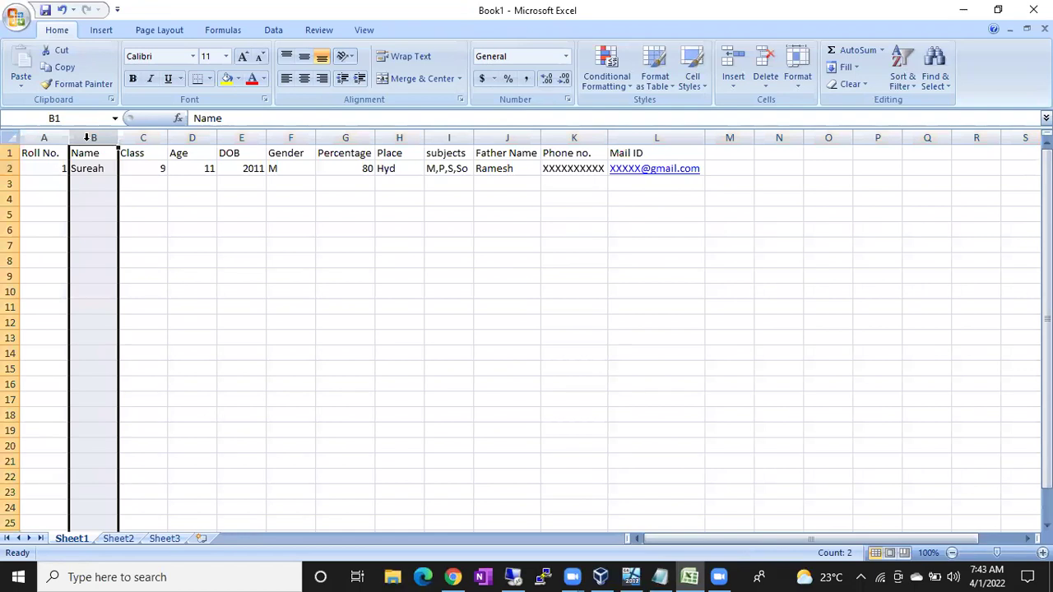
pyautogui.click(12, 168)
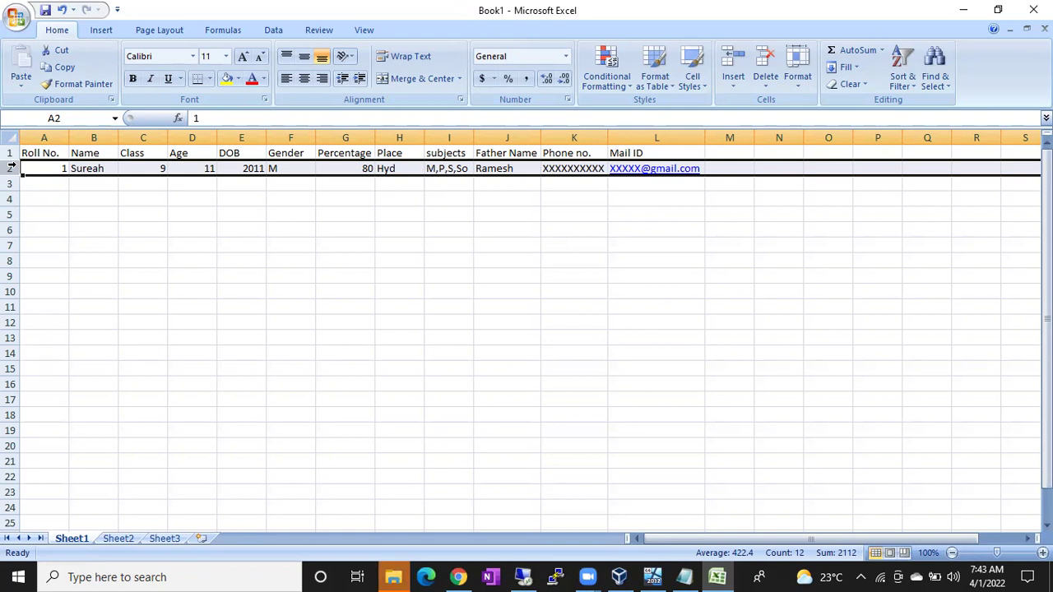
# Enter "Sales ID" as a heading in cell A5
pyautogui.click(48, 212)
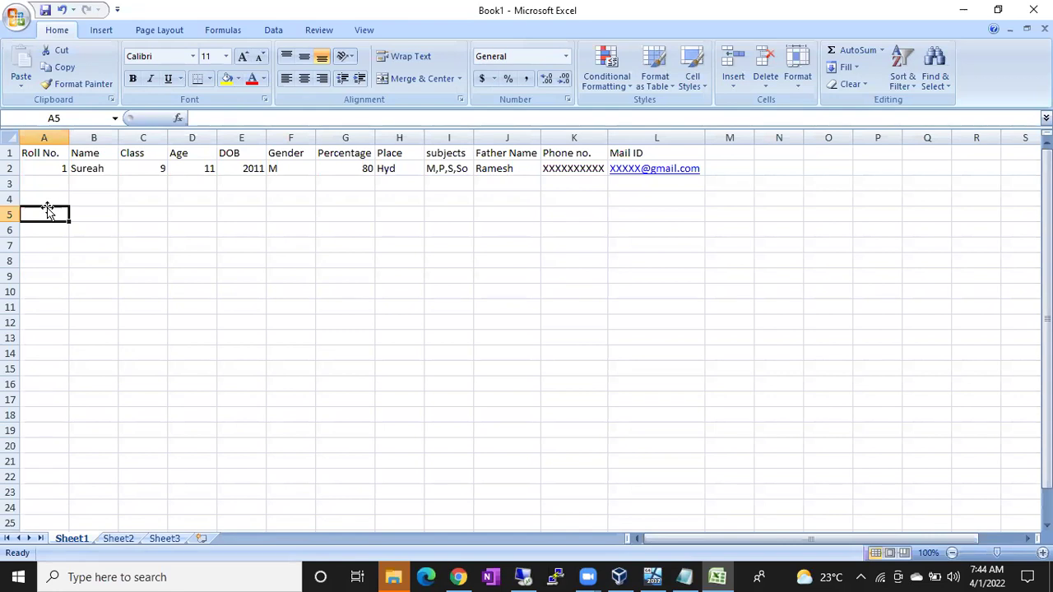
pyautogui.write('Prod')
pyautogui.press('BackSpace')
pyautogui.press('BackSpace')
pyautogui.press('BackSpace')
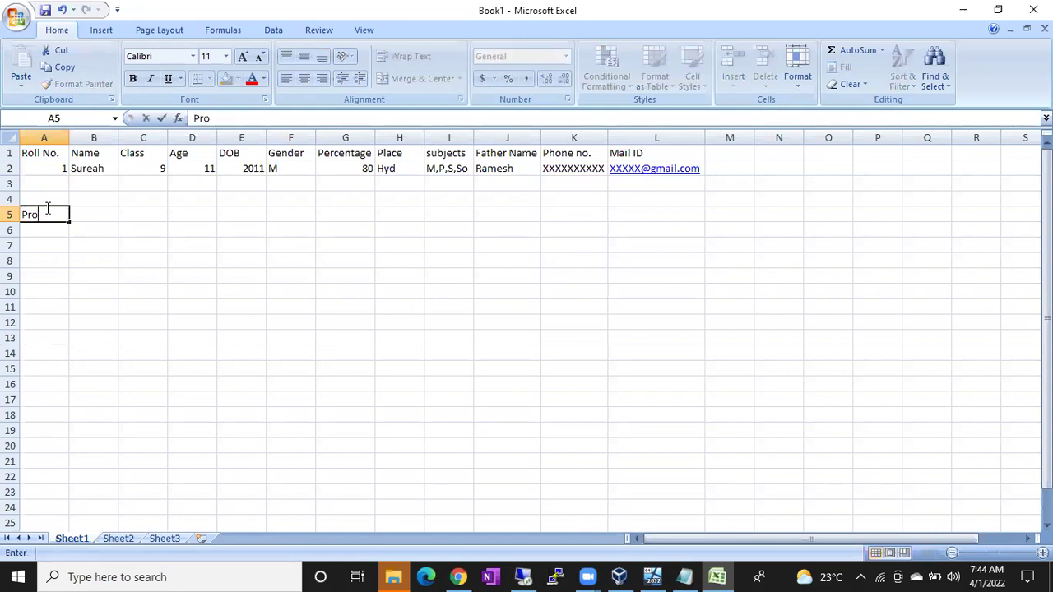
pyautogui.press('BackSpace')
pyautogui.write('Sales')
pyautogui.write('ID')
# Enter the headings "Bill No." in cell A5 and "Product" in cell B5 for a second sample table
pyautogui.press('Tab')
pyautogui.write('Pro')
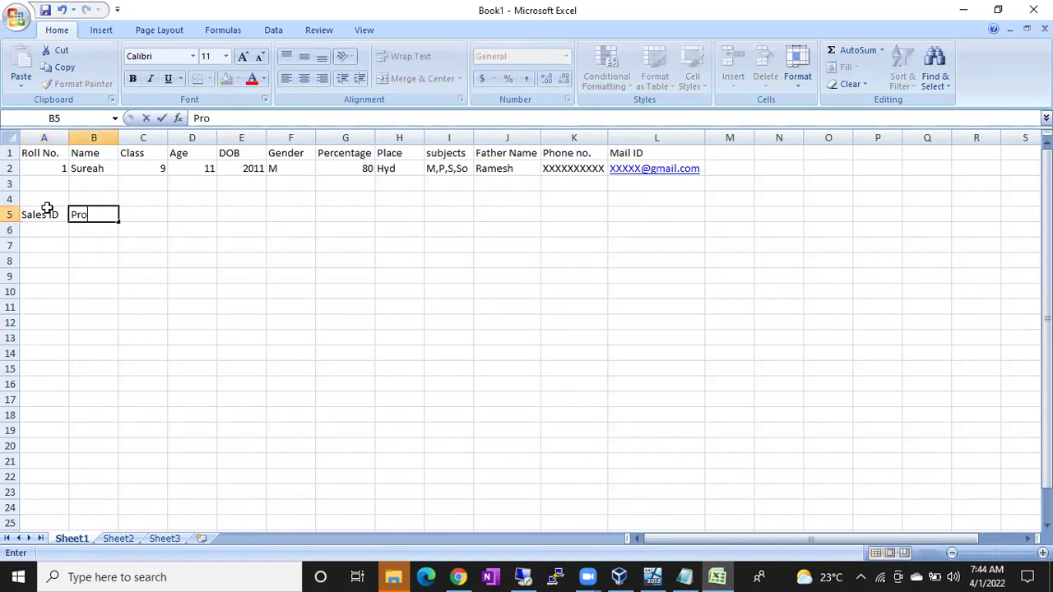
pyautogui.click(47, 209)
pyautogui.write('Seri')
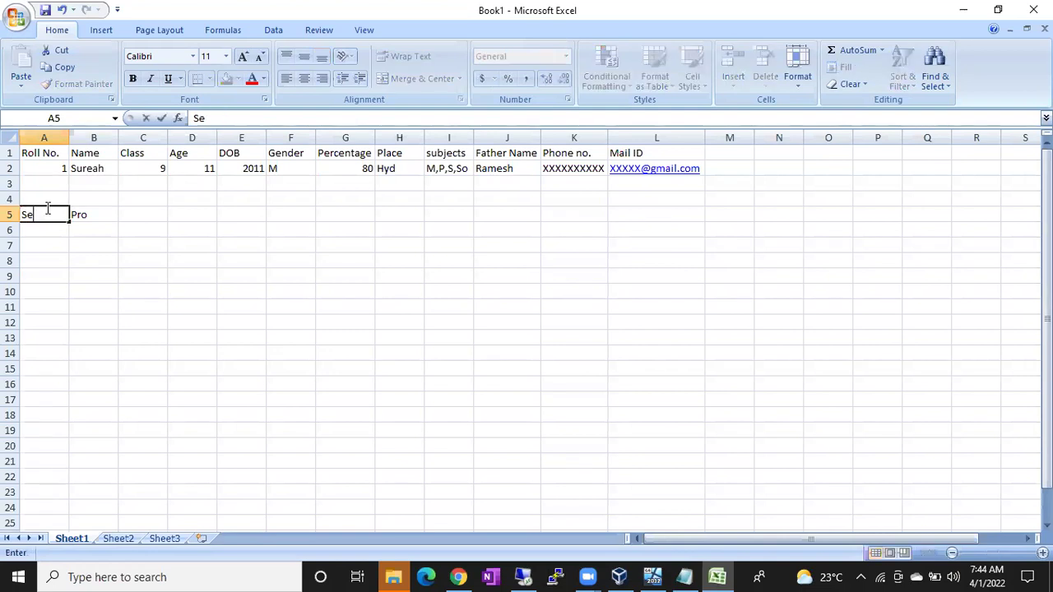
pyautogui.press('BackSpace')
pyautogui.press('BackSpace')
pyautogui.press('BackSpace')
pyautogui.press('BackSpace')
pyautogui.write('Bill No')
pyautogui.press('Tab')
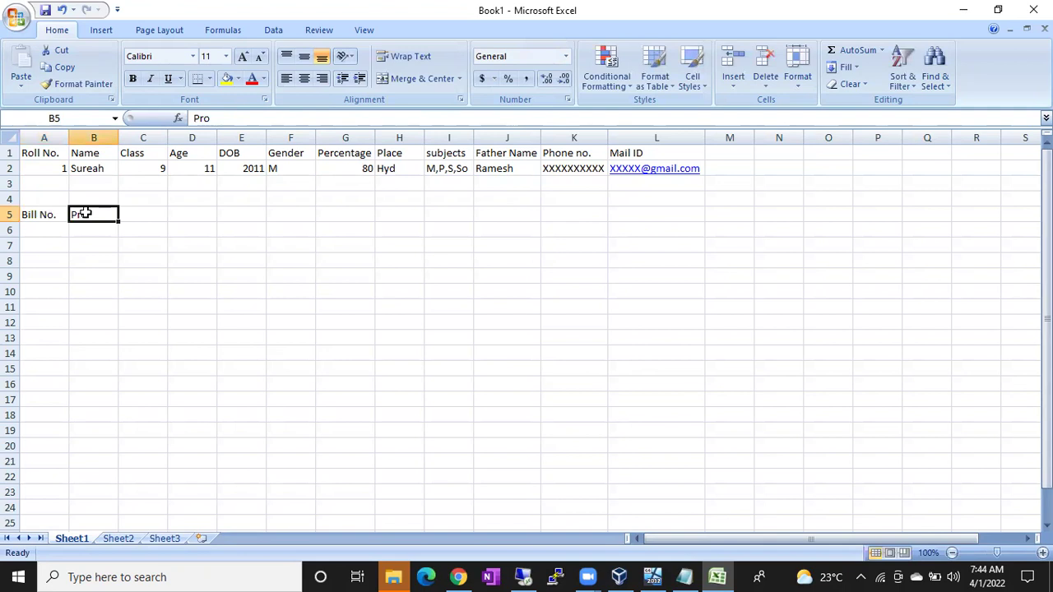
pyautogui.doubleClick(87, 214)
pyautogui.write('duct')
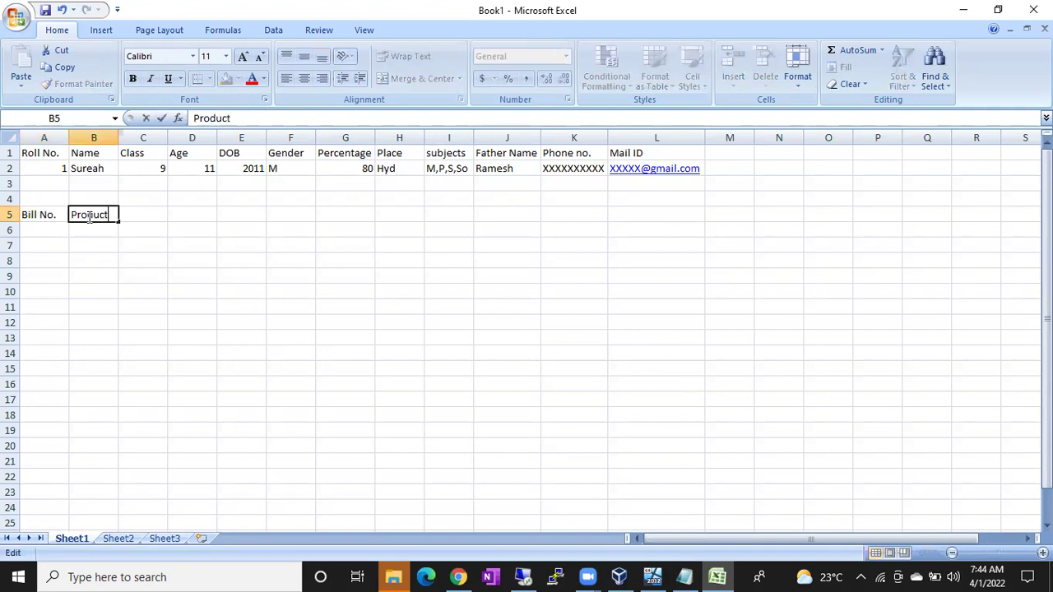
# Add the headings "GST no.", "Quantity" and "Price" in cells C5 to E5
pyautogui.press('Tab')
pyautogui.write('GST no.')
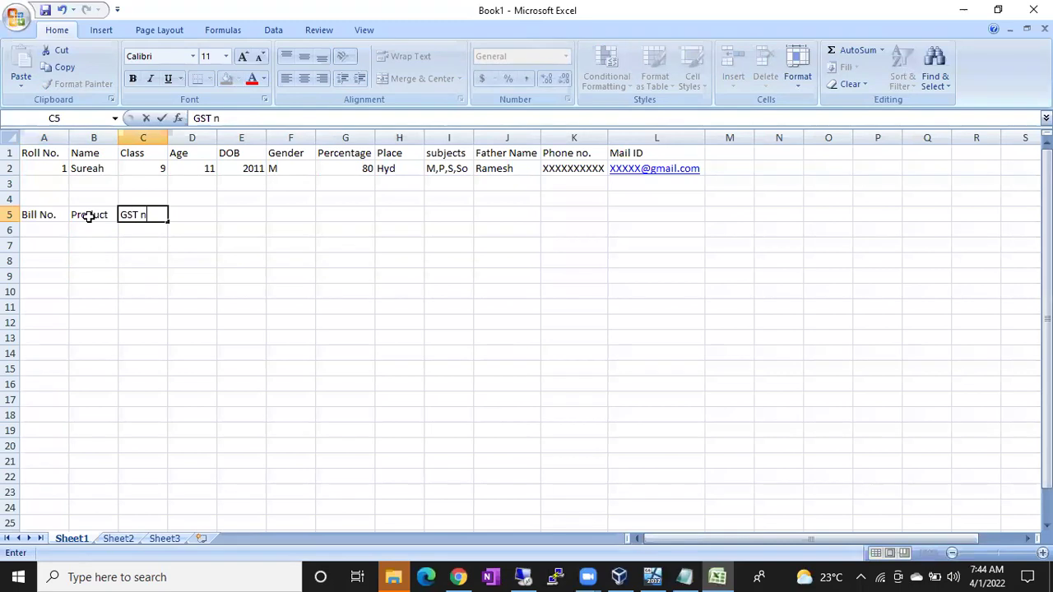
pyautogui.press('Tab')
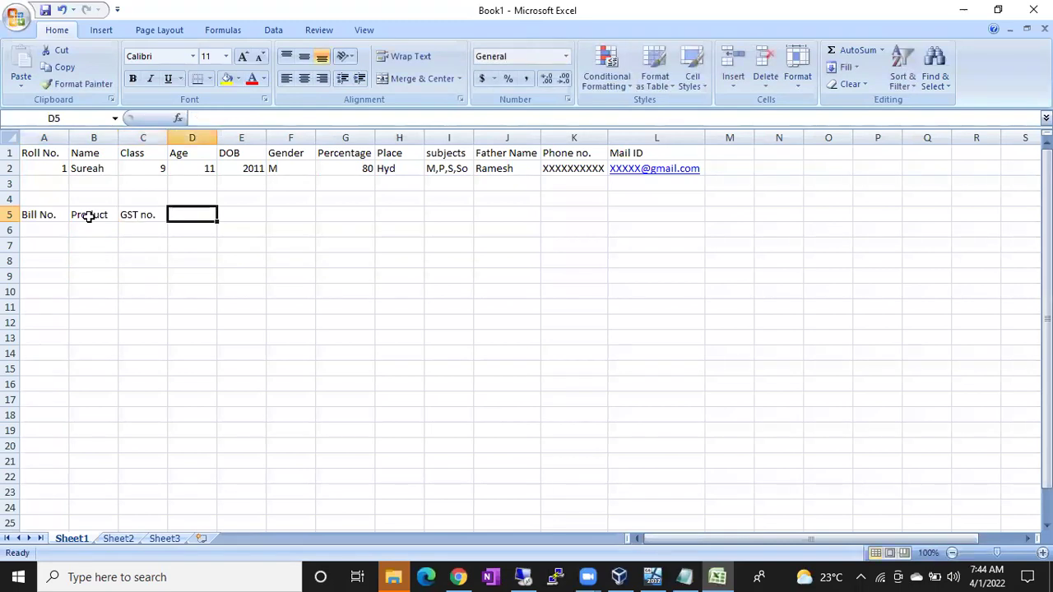
pyautogui.write('Quantity')
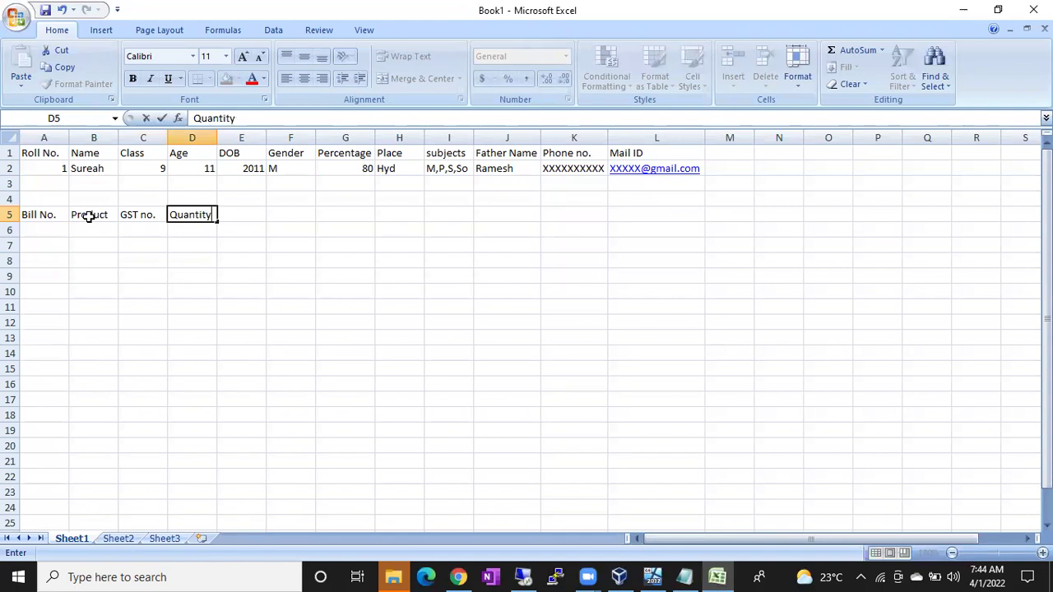
pyautogui.press('Tab')
pyautogui.write('Price')
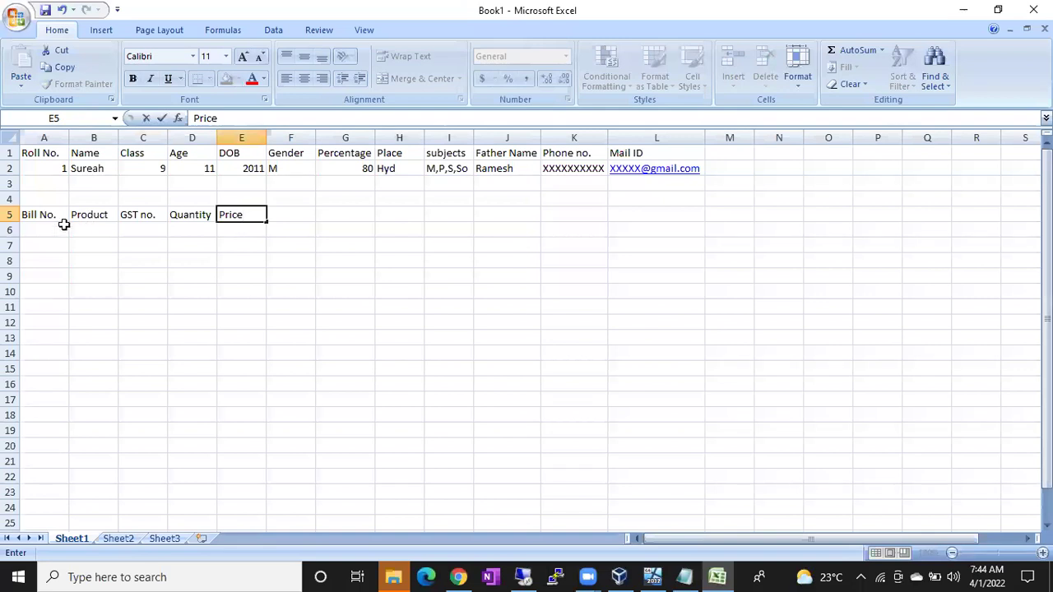
# Step back and forth through the row 5 headings, from Bill No. to Price, to review each field
pyautogui.click(32, 214)
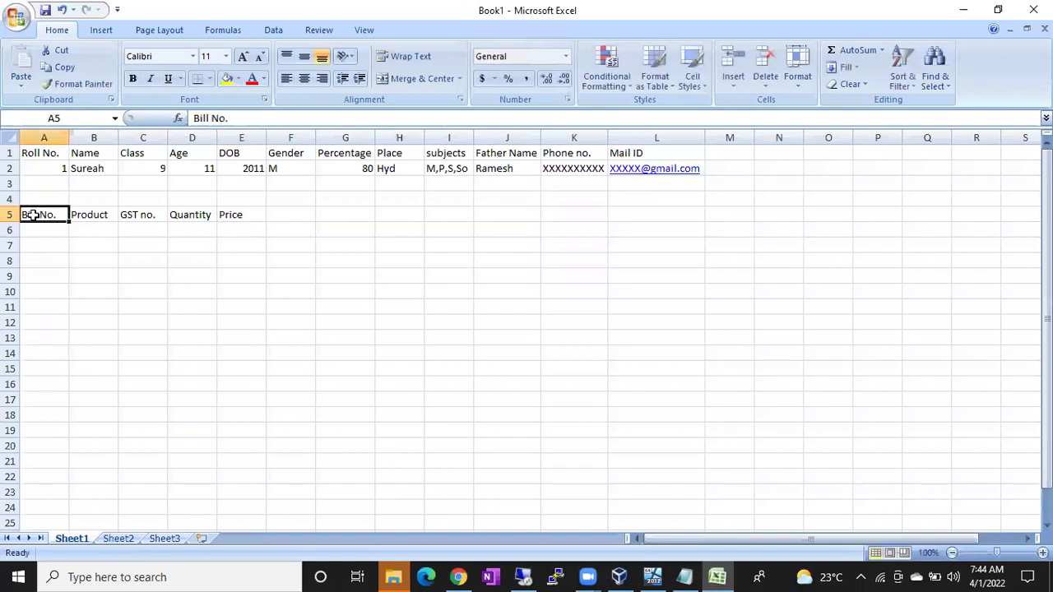
pyautogui.press('Right')
pyautogui.press('Right')
pyautogui.press('Right')
pyautogui.press('Right')
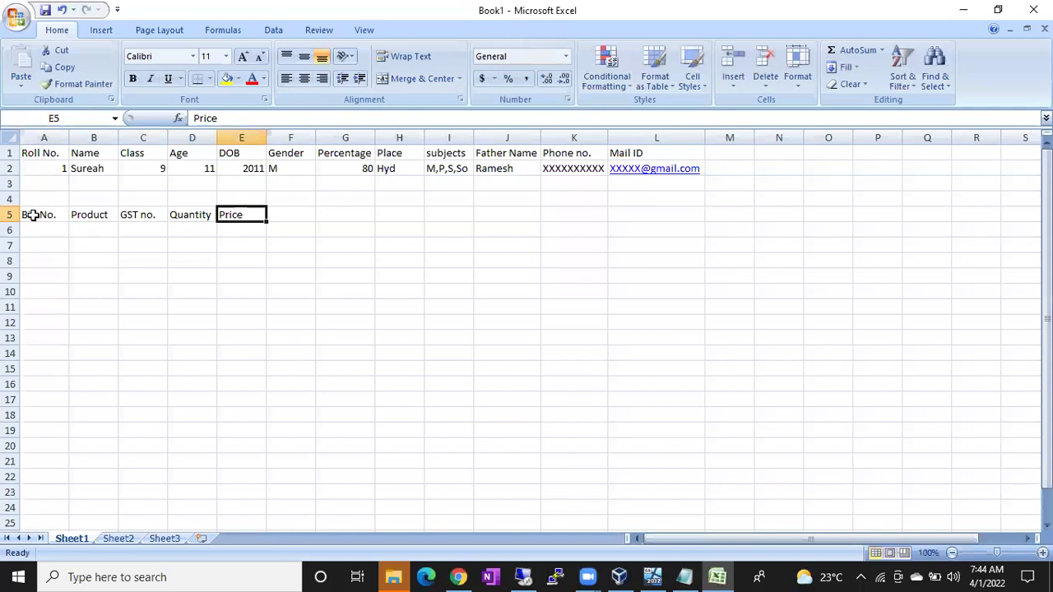
pyautogui.press('Left')
pyautogui.press('Left')
pyautogui.press('Left')
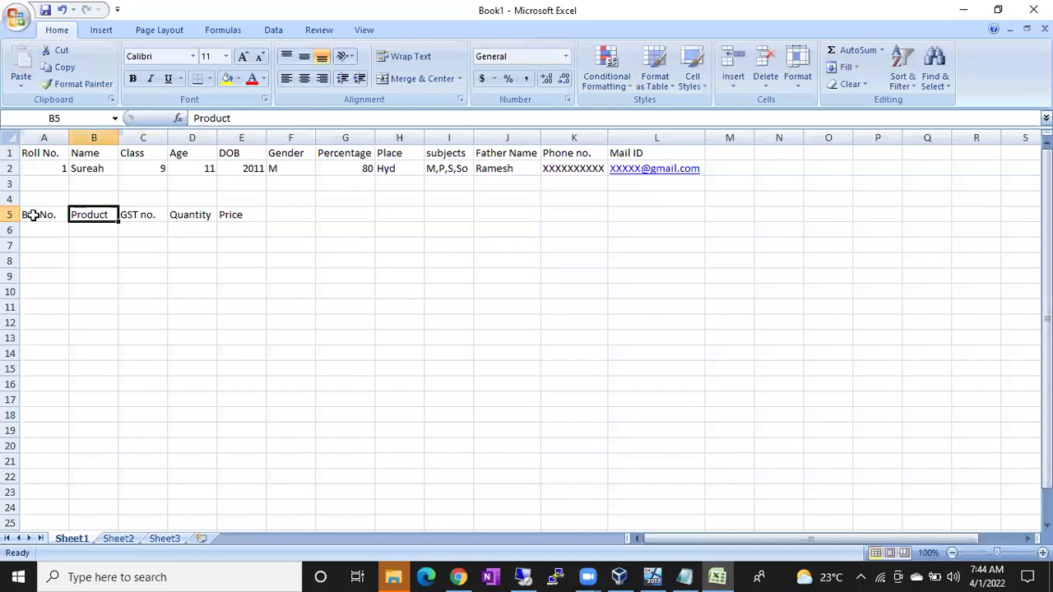
pyautogui.press('Right')
pyautogui.press('Right')
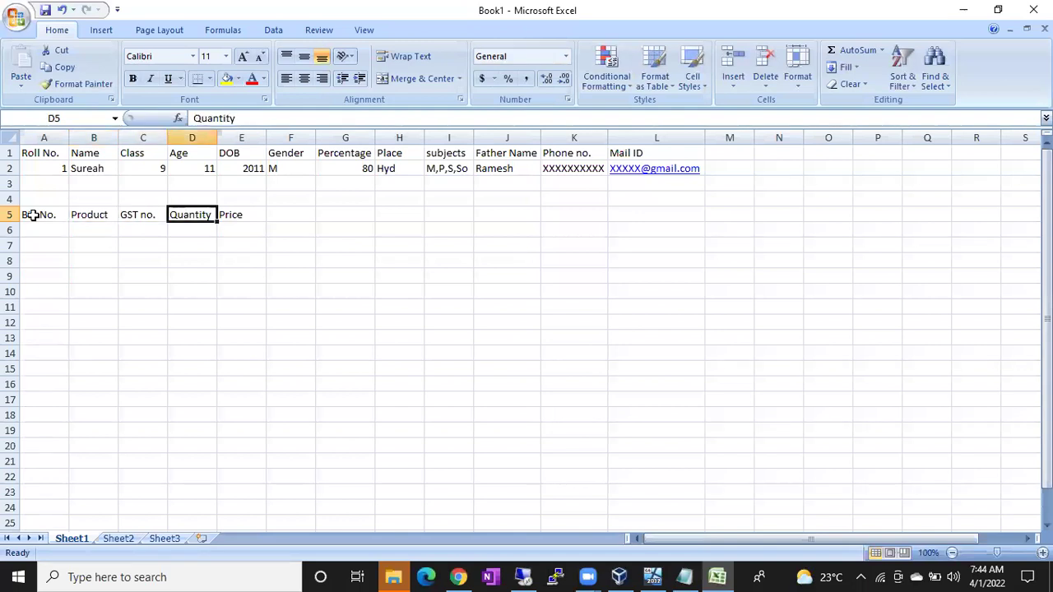
pyautogui.press('Right')
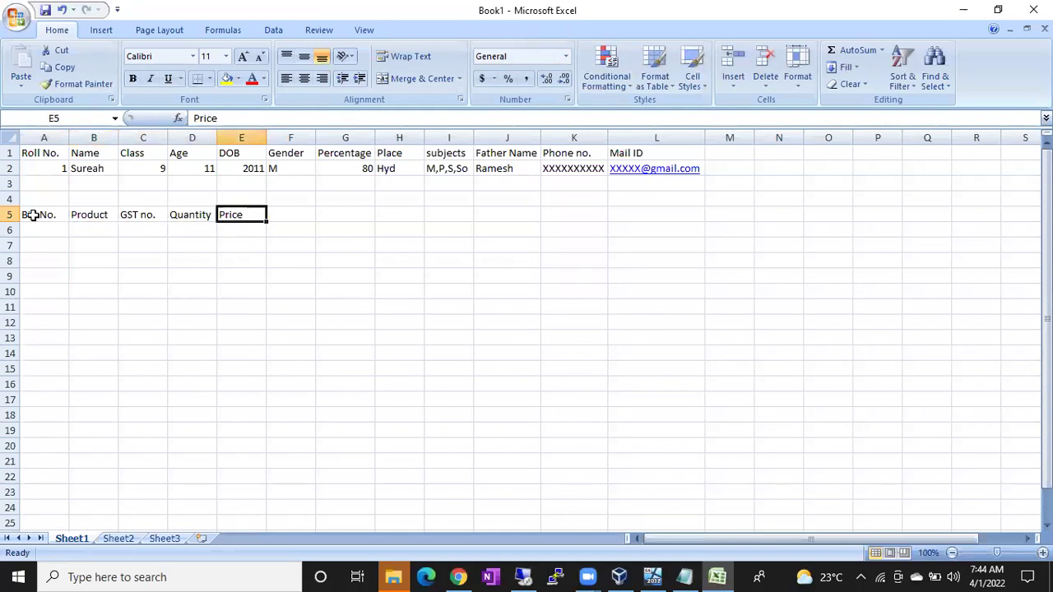
pyautogui.press('Left')
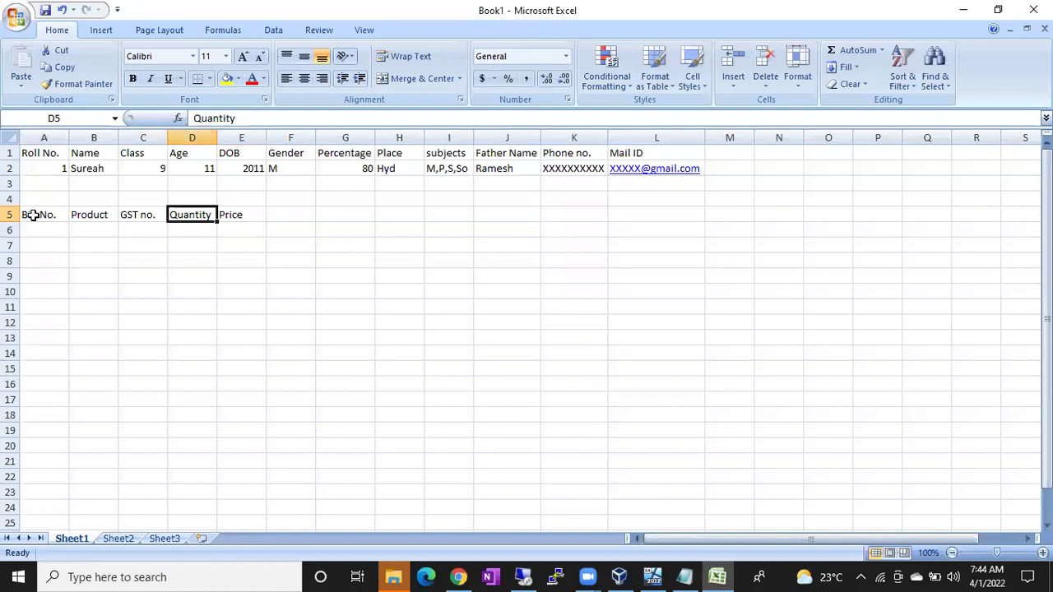
pyautogui.press('Left')
pyautogui.press('Left')
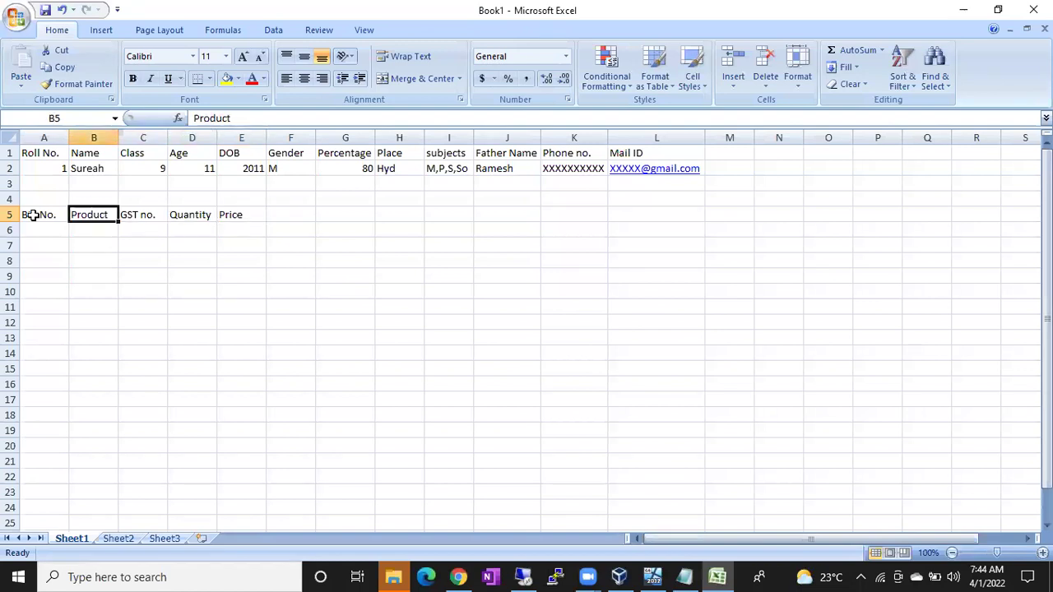
# Switch to SQL Server Management Studio in the Remote Desktop session
pyautogui.hotkey('alt', 'Tab')
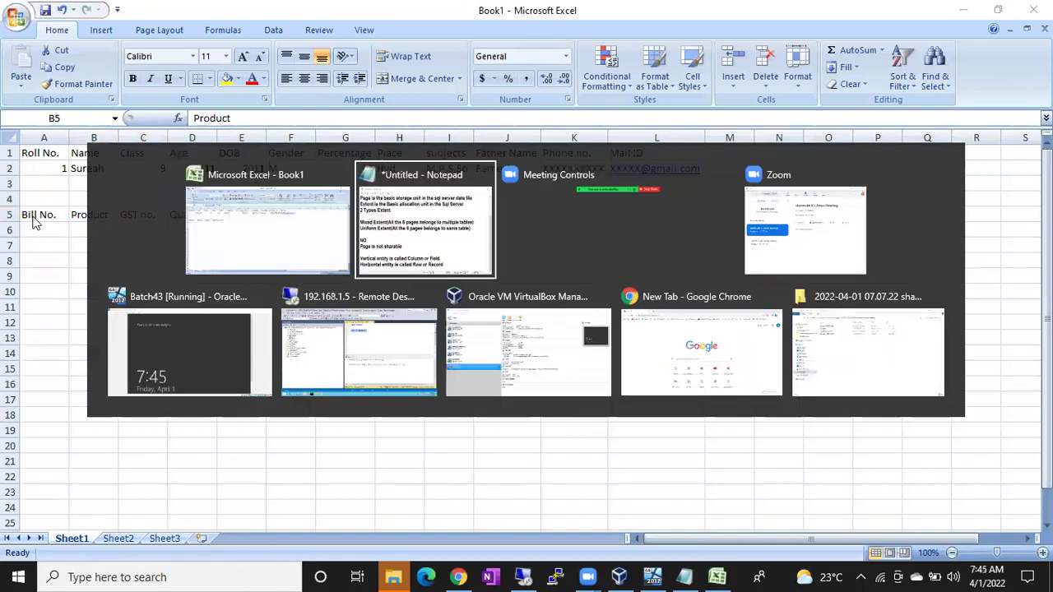
pyautogui.press('Tab')
pyautogui.press('Tab')
pyautogui.press('Tab')
pyautogui.press('Tab')
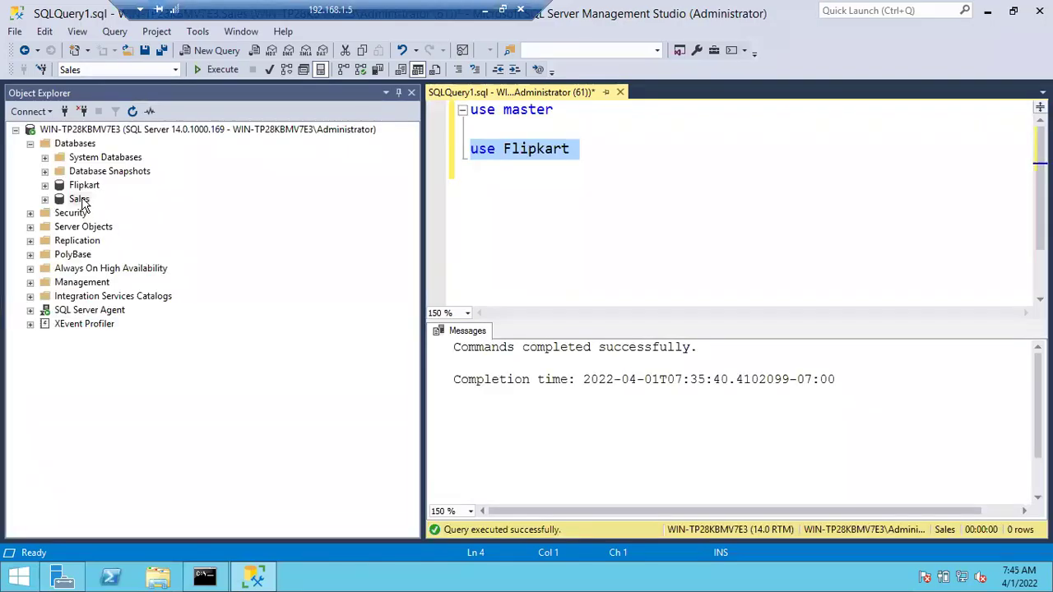
pyautogui.rightClick(81, 198)
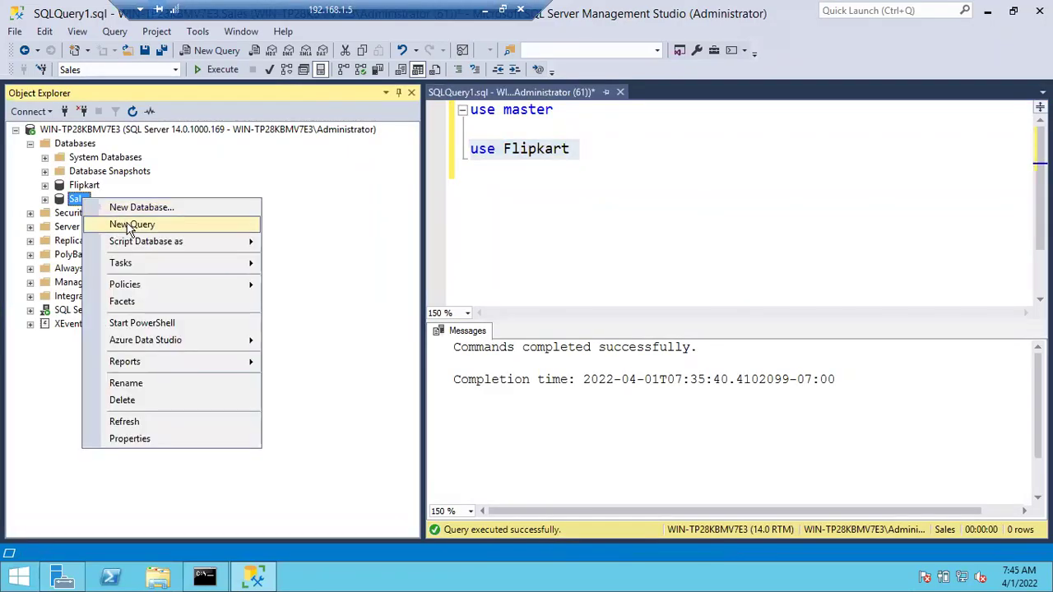
pyautogui.click(240, 181)
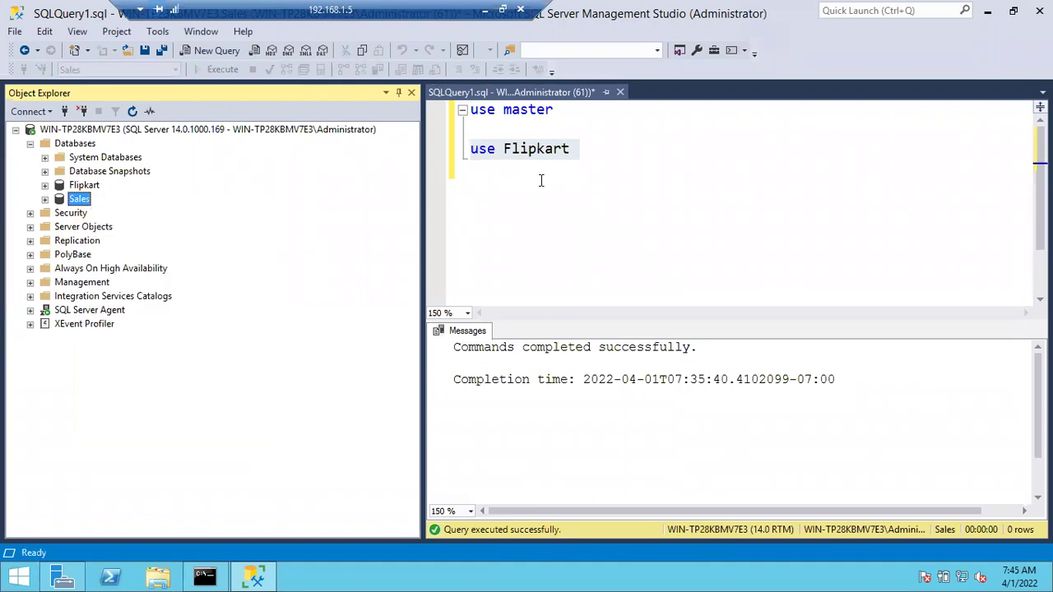
pyautogui.click(592, 169)
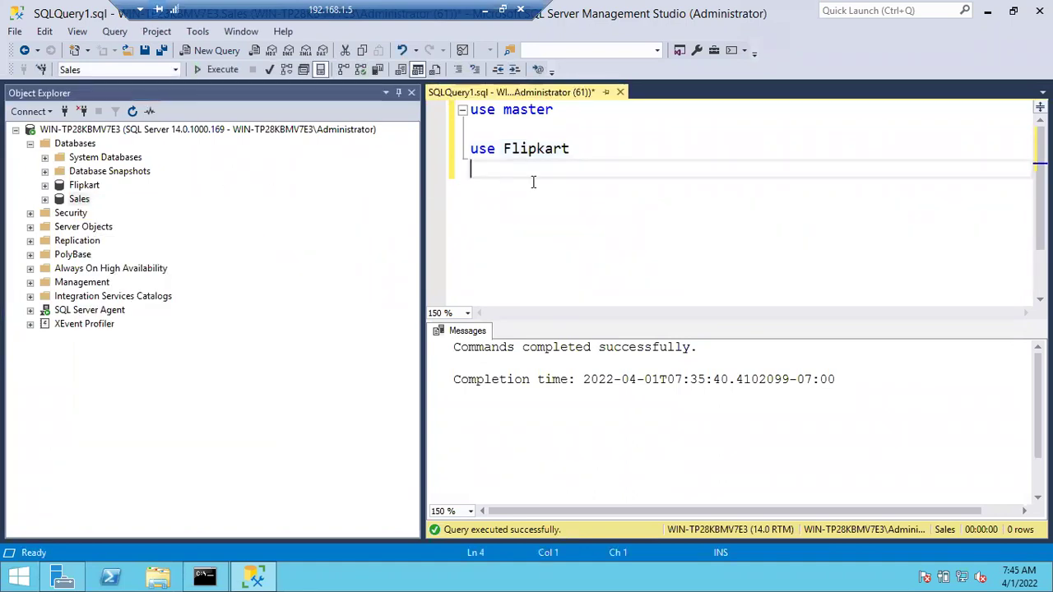
pyautogui.click(208, 142)
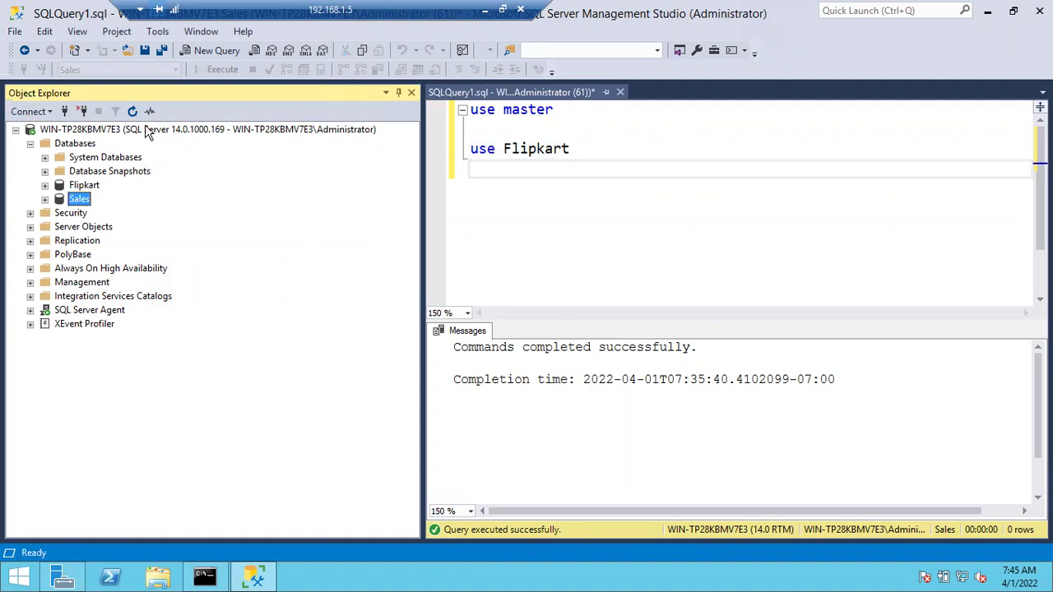
# Open a new query on the server and set its active database to Sales
pyautogui.rightClick(81, 148)
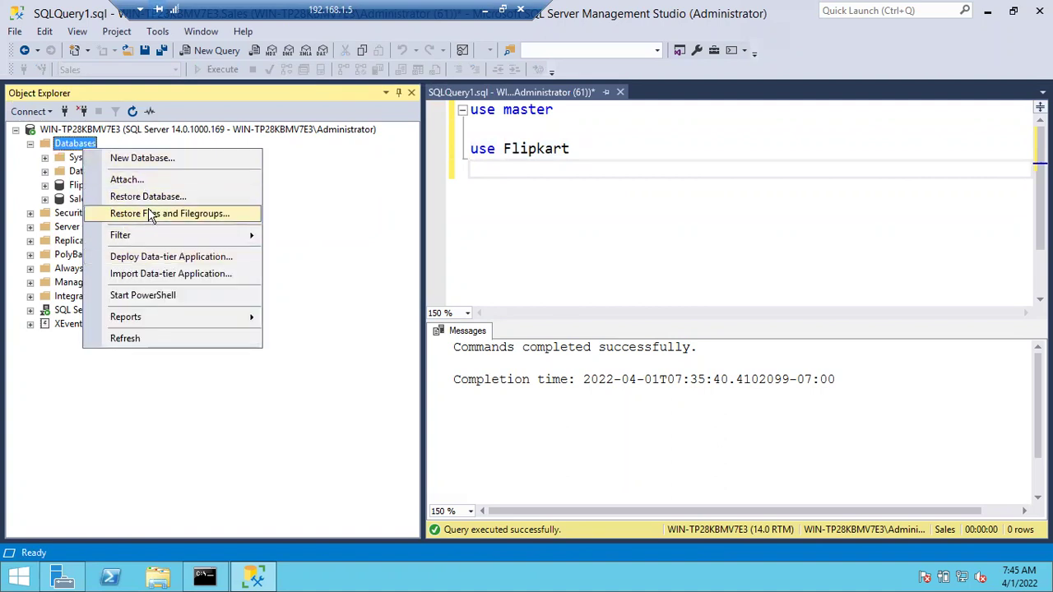
pyautogui.click(113, 133)
pyautogui.rightClick(114, 133)
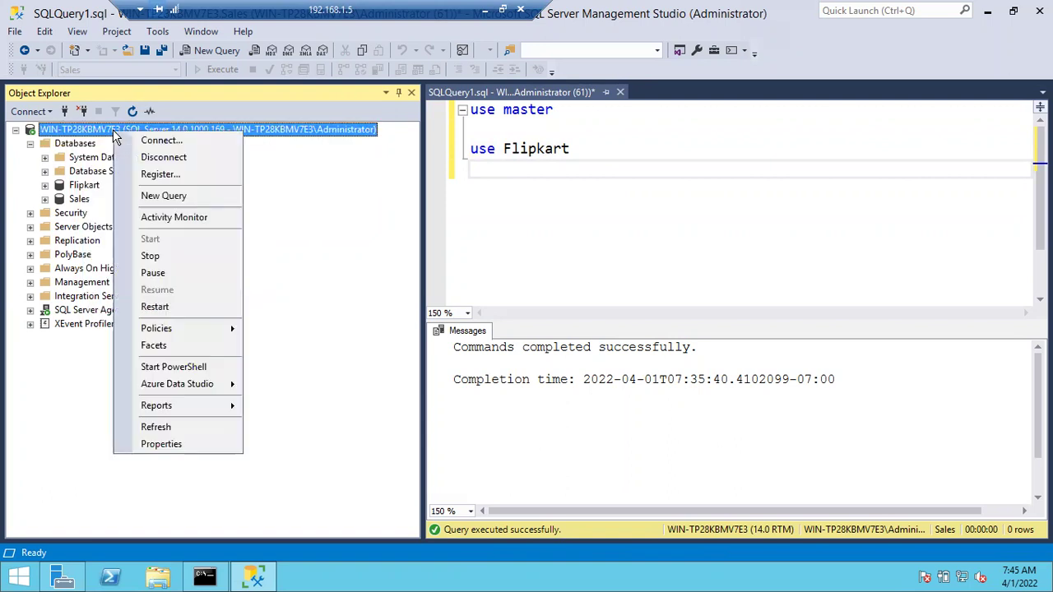
pyautogui.click(148, 199)
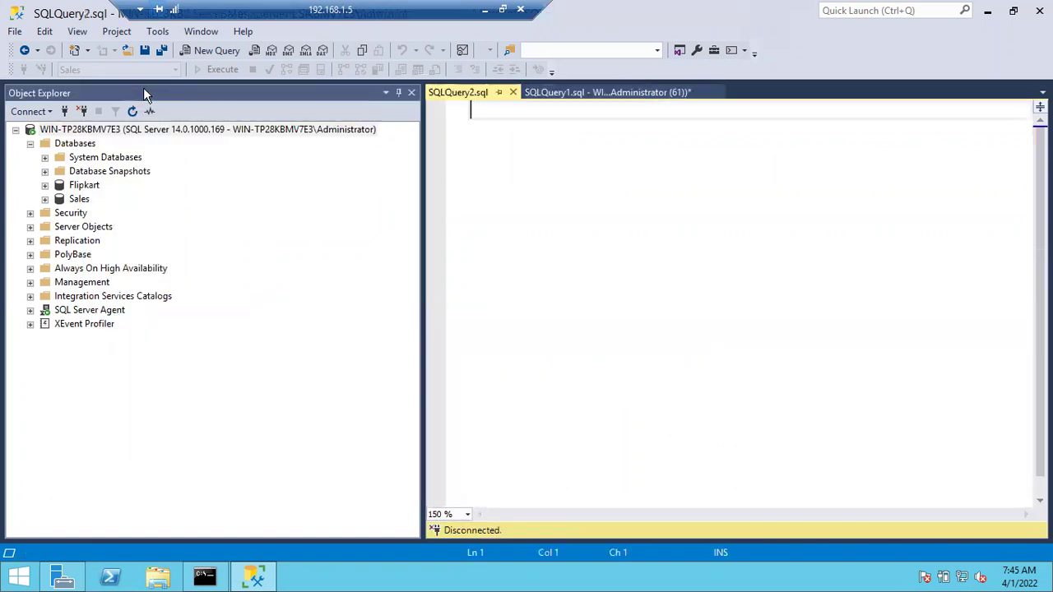
pyautogui.click(174, 69)
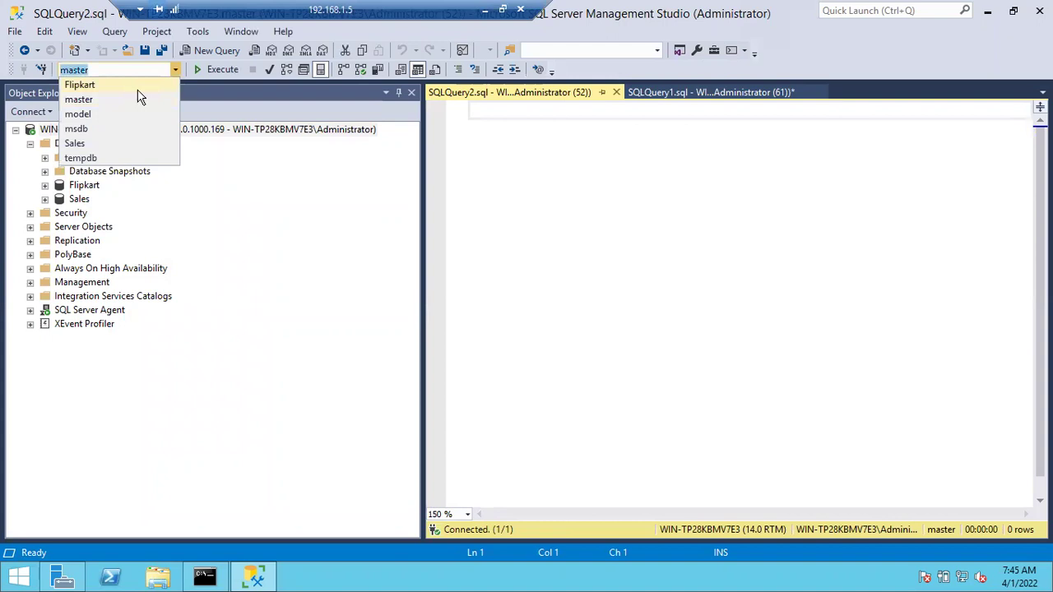
pyautogui.click(75, 143)
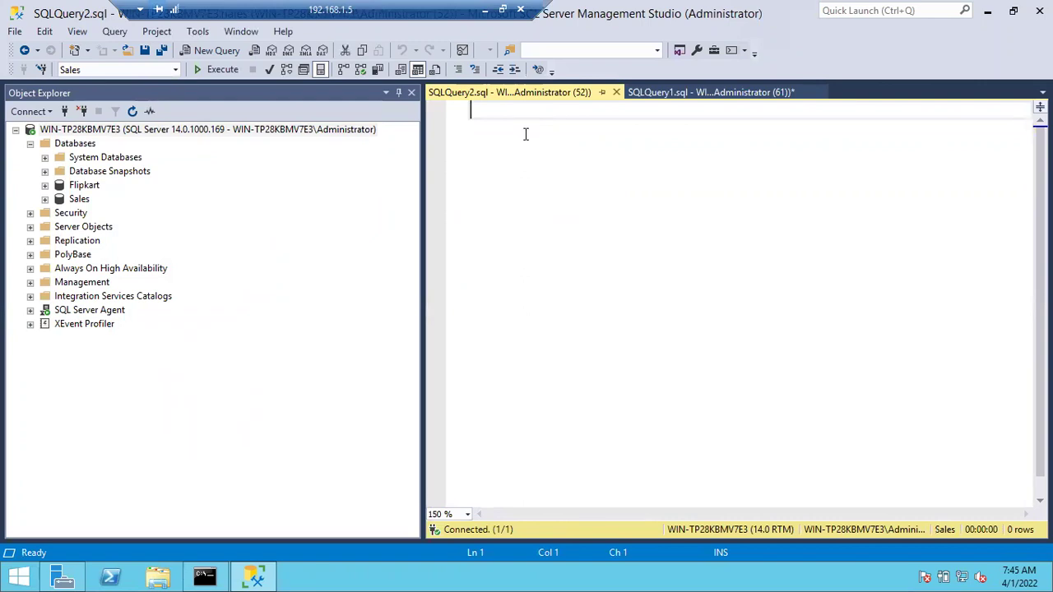
# Begin a table creation statement in the new query with "Create Table Sales("
pyautogui.write('C')
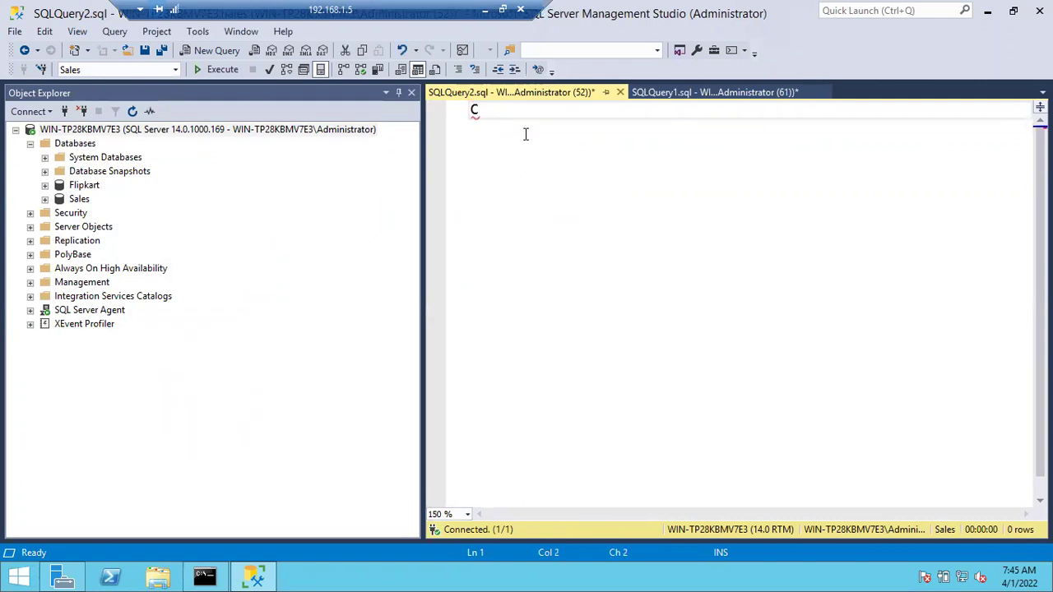
pyautogui.write('reate Table ')
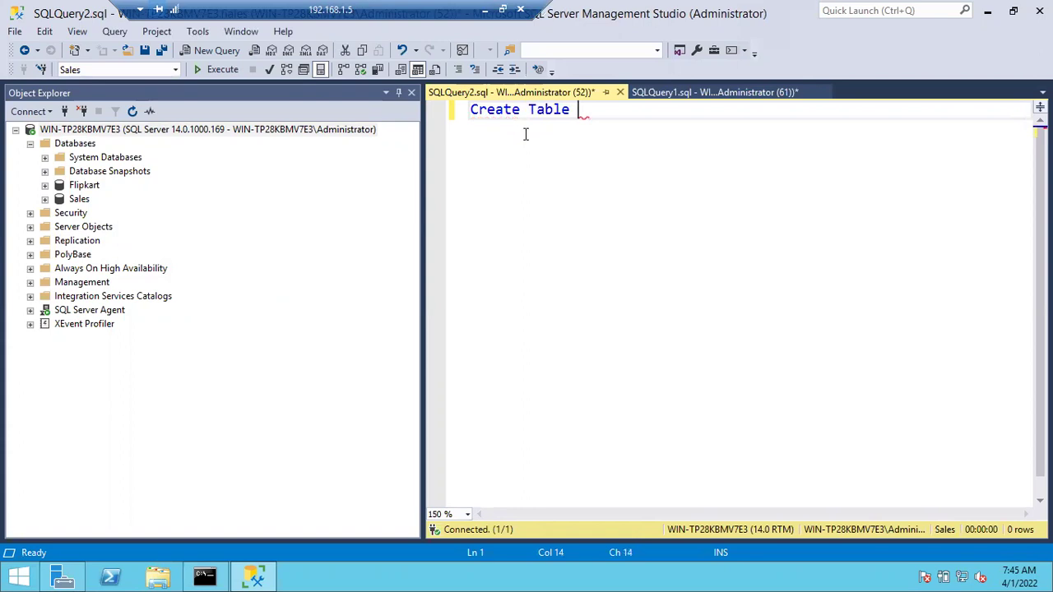
pyautogui.write('Sales(')
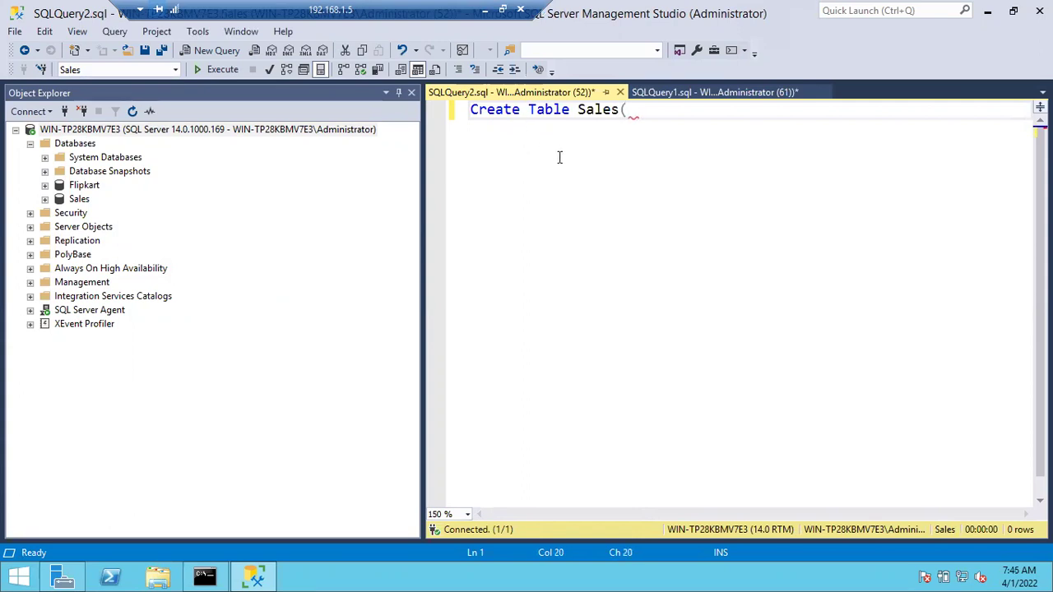